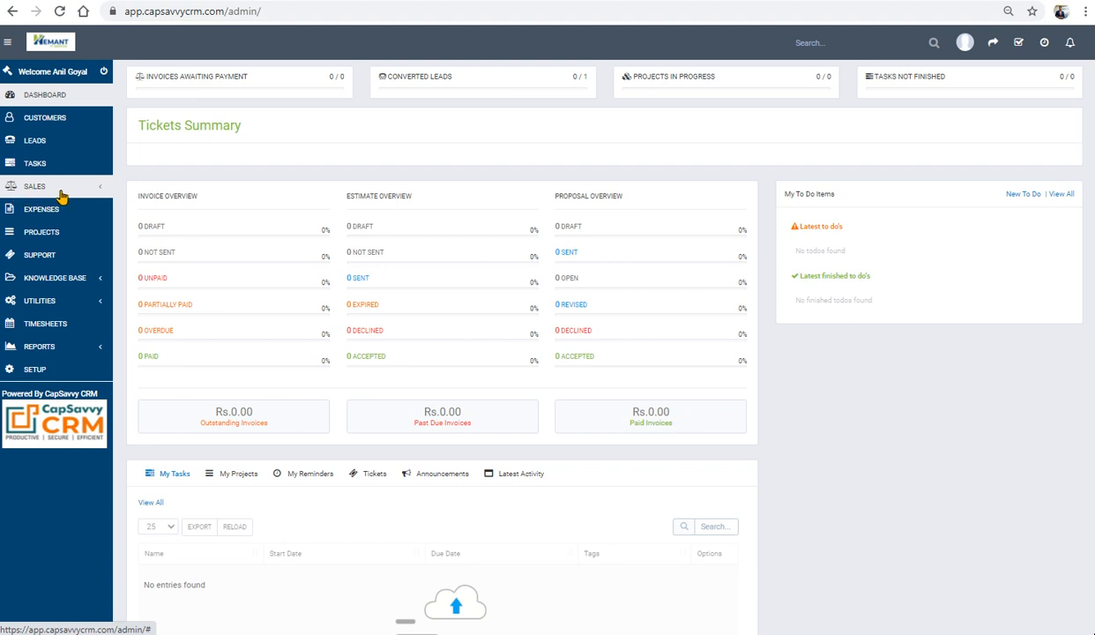
Step: Add an item group named Post Print to the sales items and close the groups list
click(98, 192)
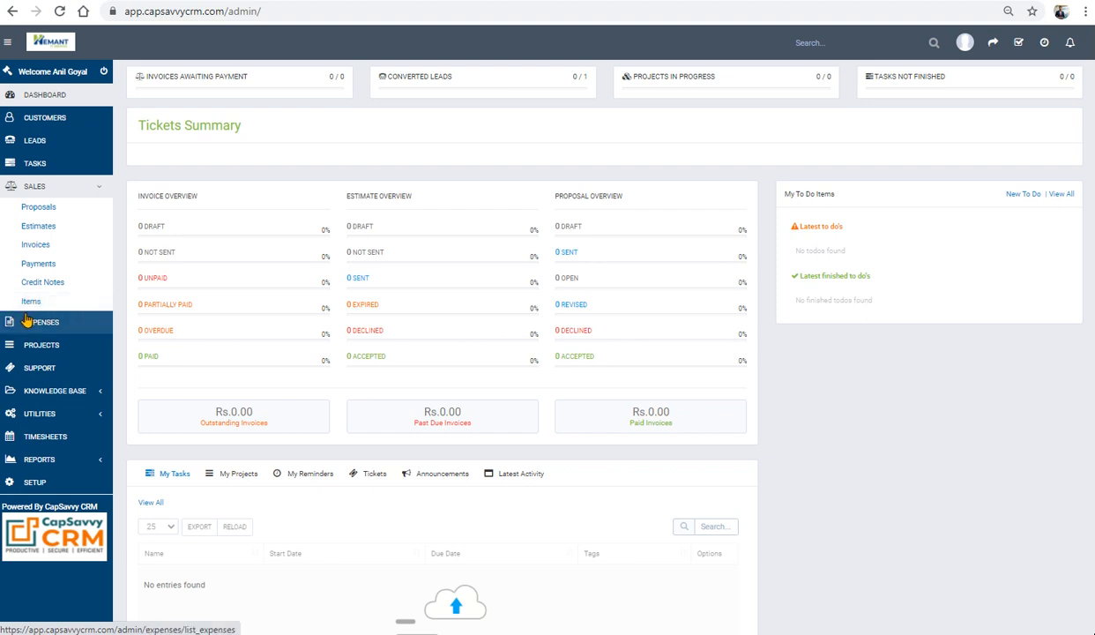
click(32, 304)
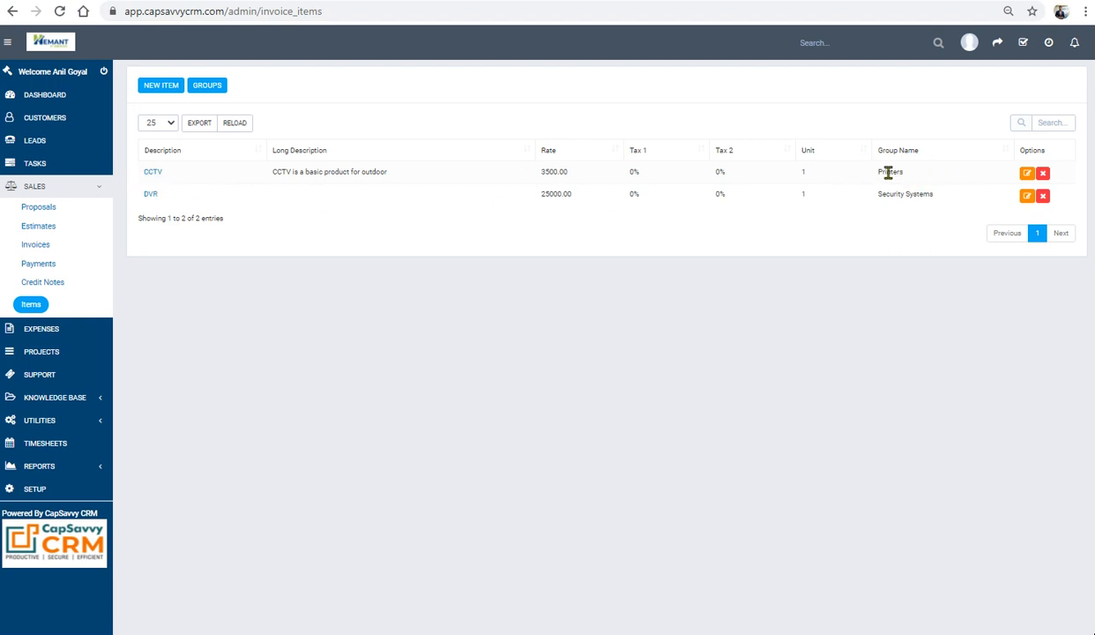
click(204, 98)
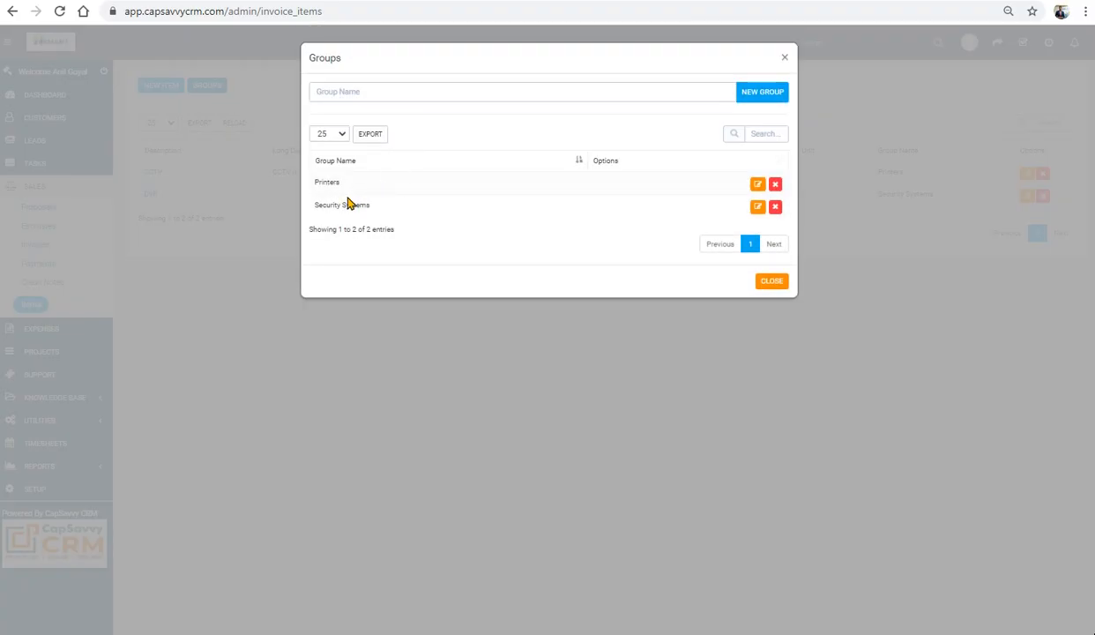
click(354, 92)
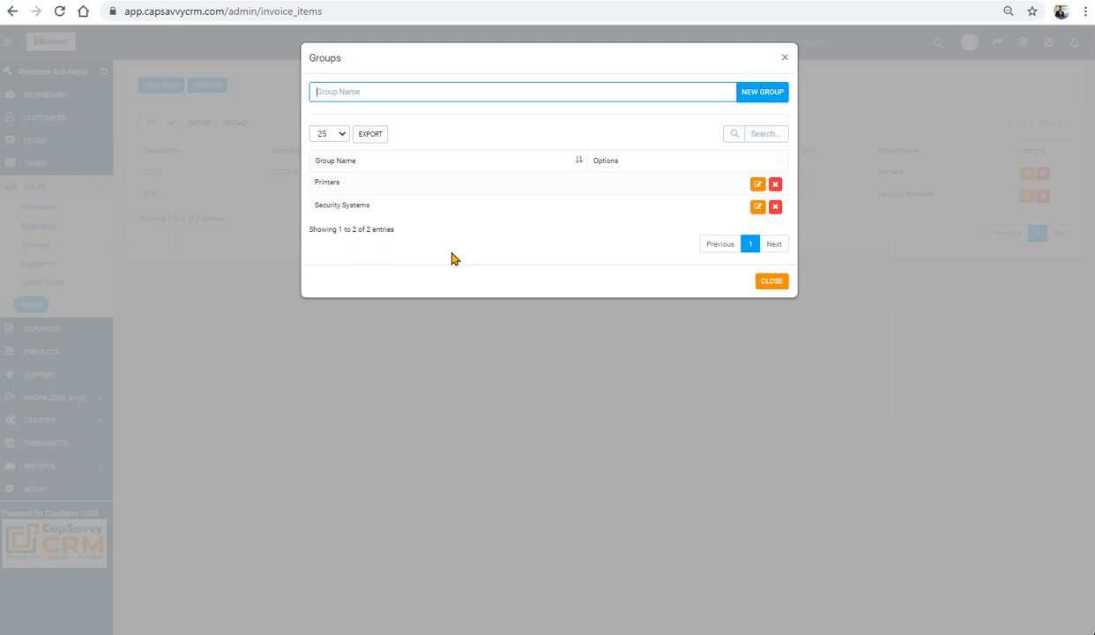
text(Post P[rinting)
key(shift+End)
text(r)
click(757, 99)
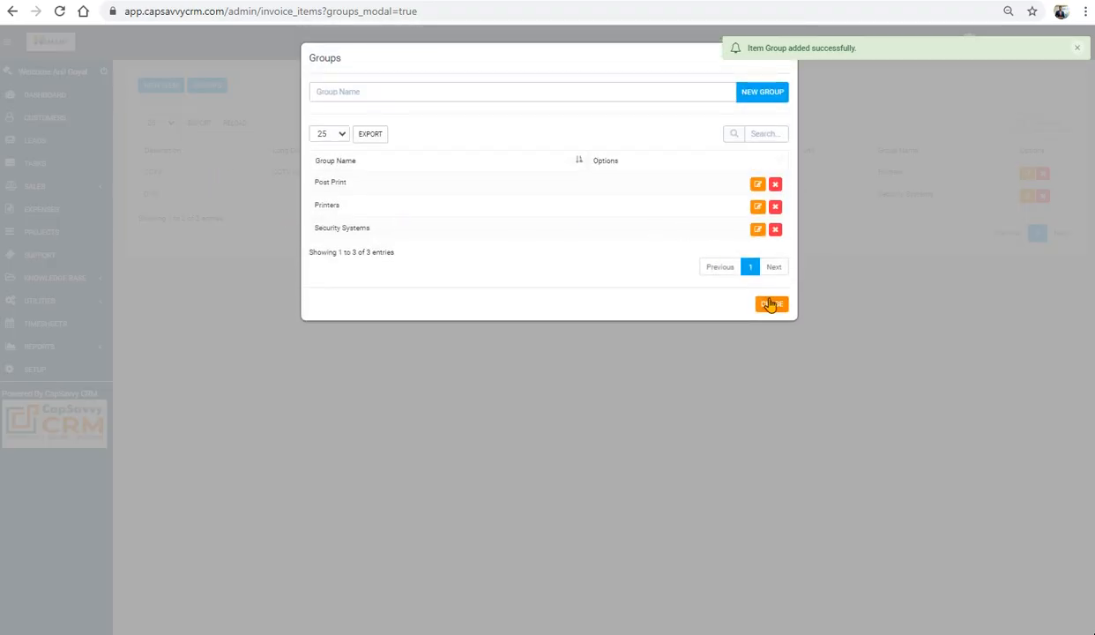
click(754, 300)
click(62, 12)
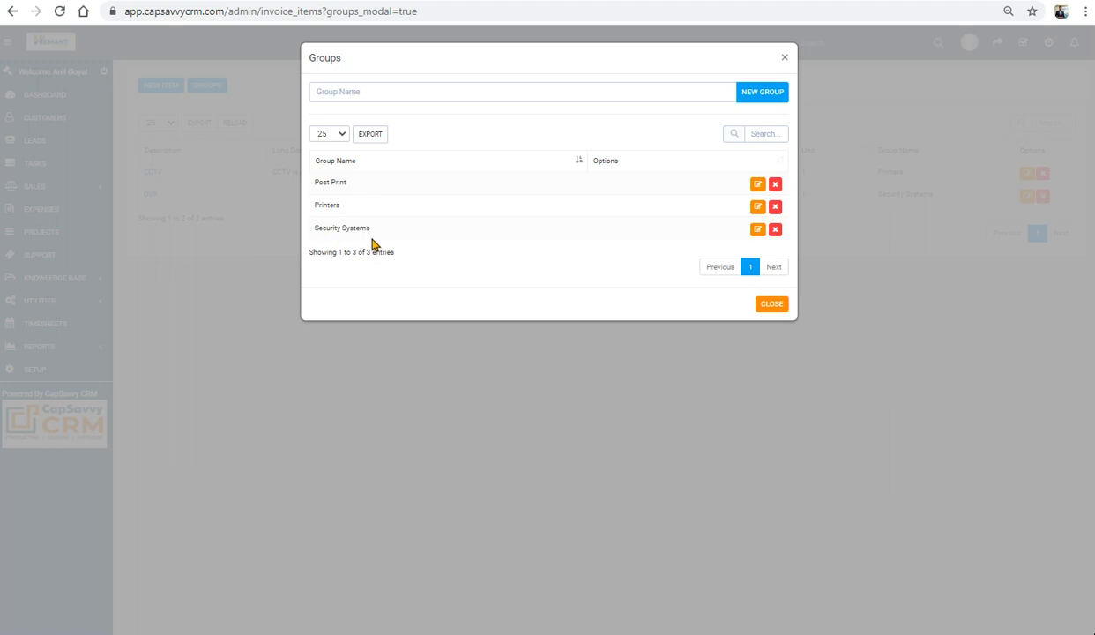
click(783, 58)
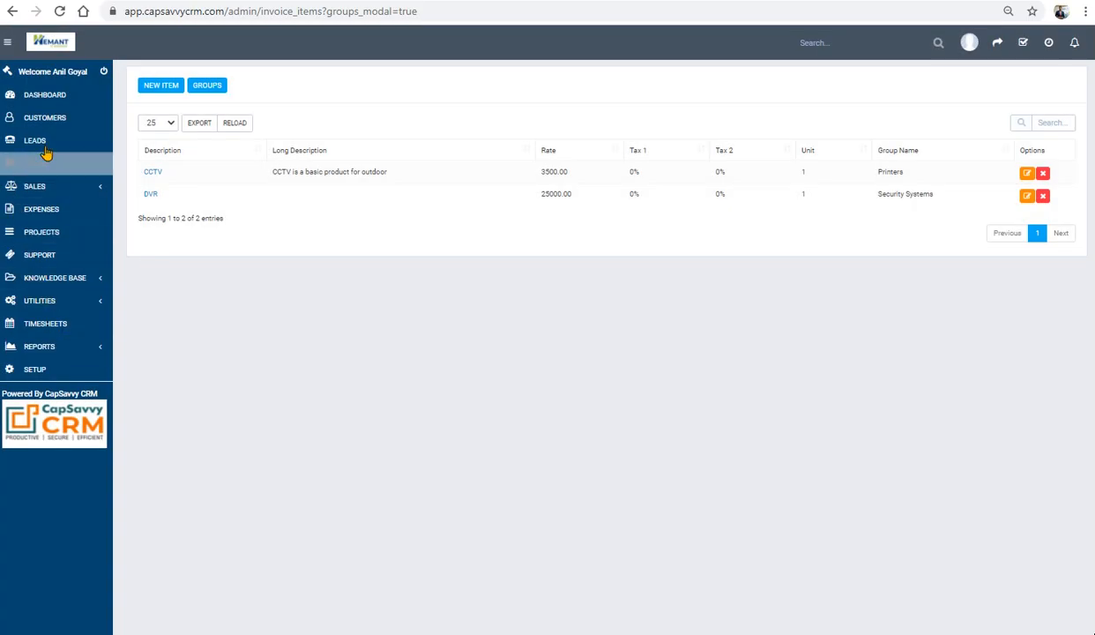
Step: Reopen the sales items list and view the item group choices of the CCTV item without changing it
click(37, 190)
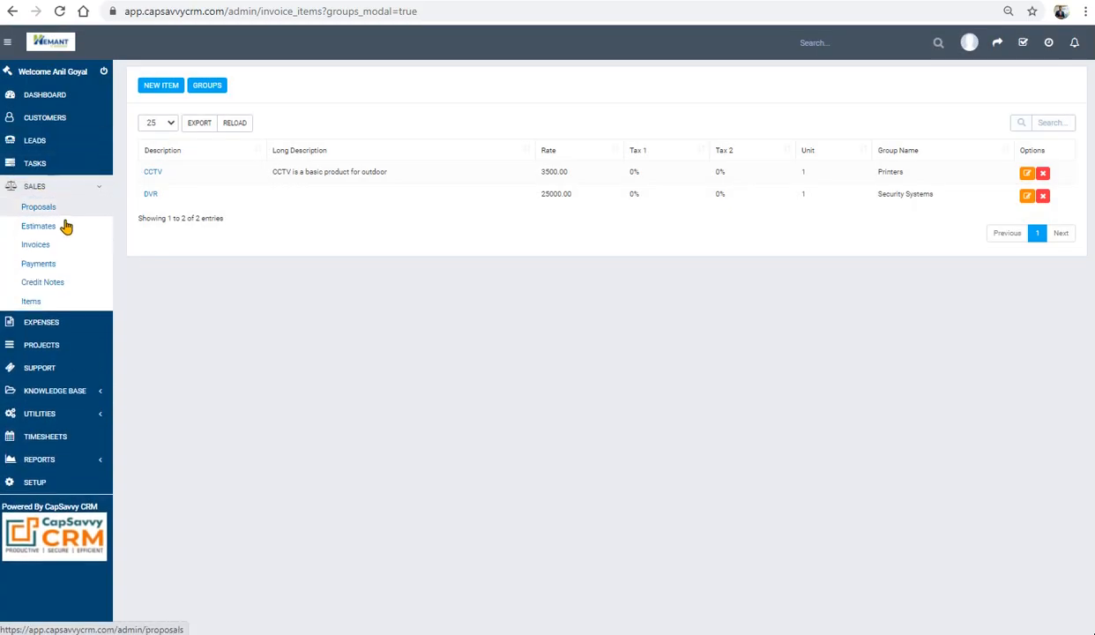
click(33, 301)
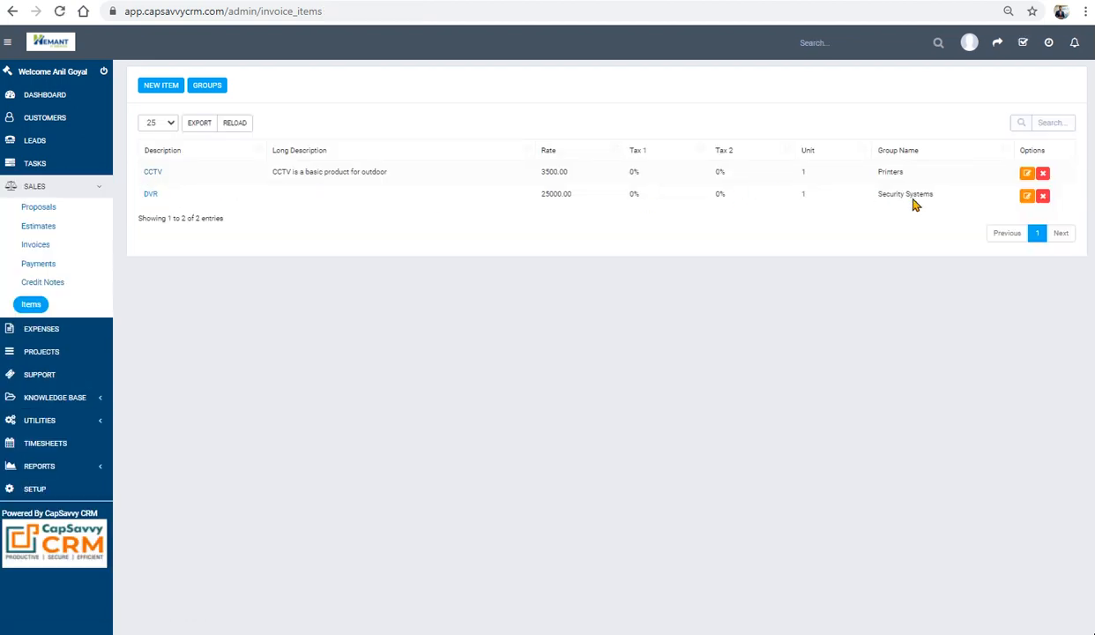
click(152, 173)
click(436, 369)
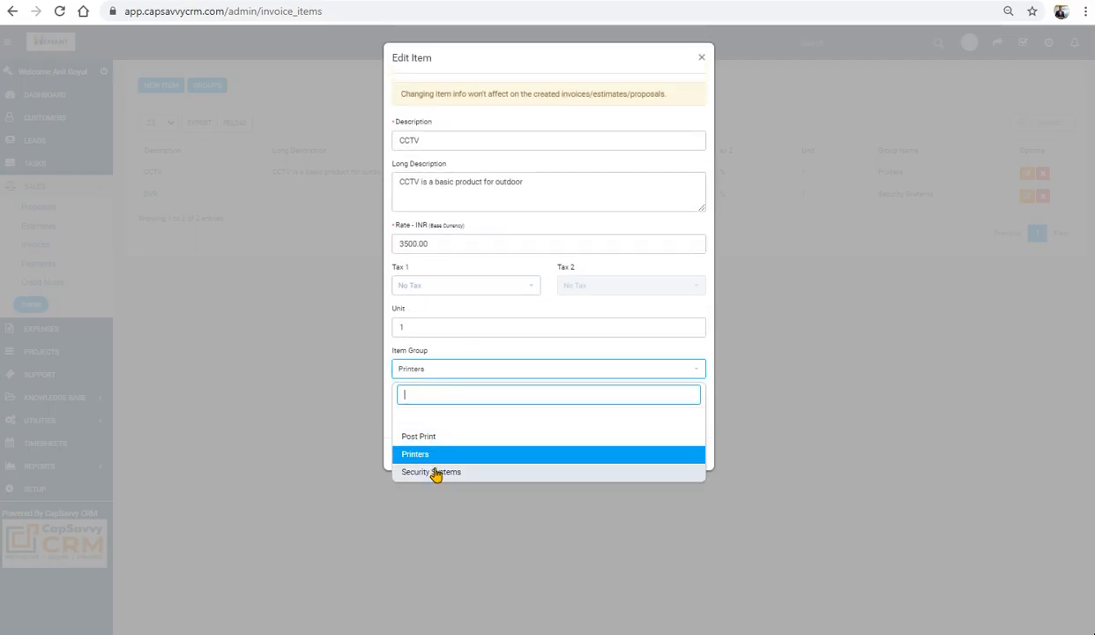
click(789, 465)
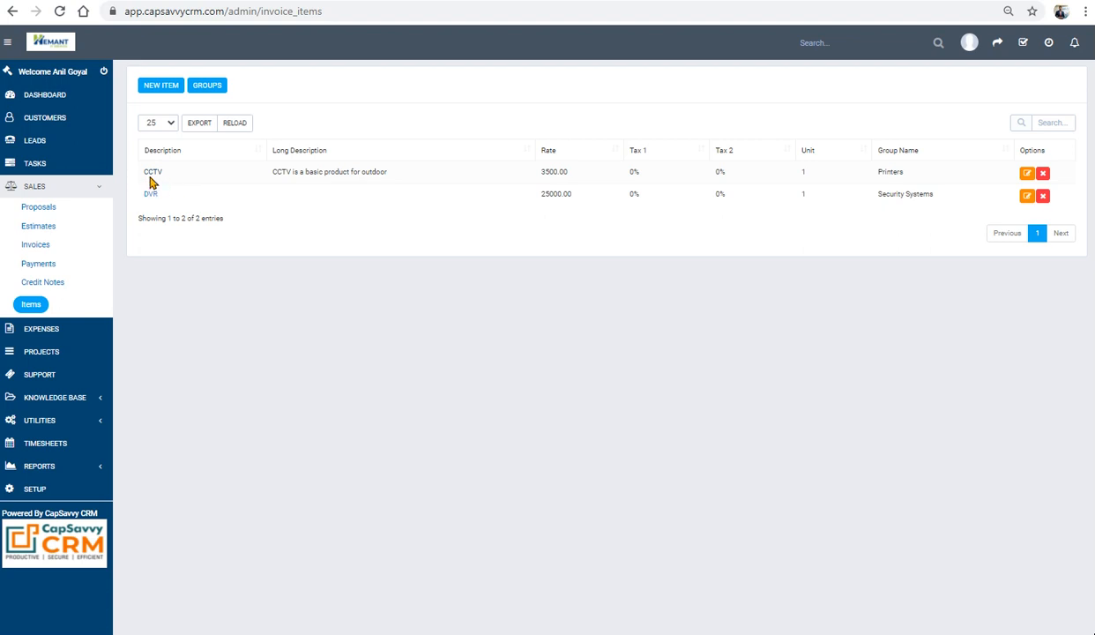
Step: Start a new item described as Binding Machine, with long description "High end binding machine for 500 pages capacity" and rate 85000
click(161, 89)
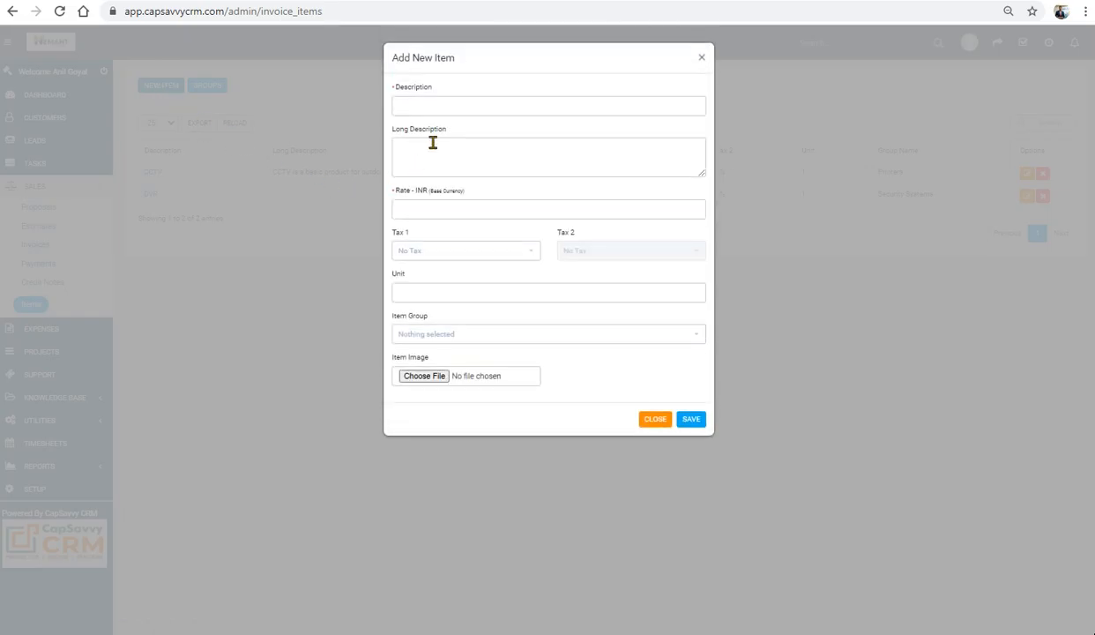
click(426, 103)
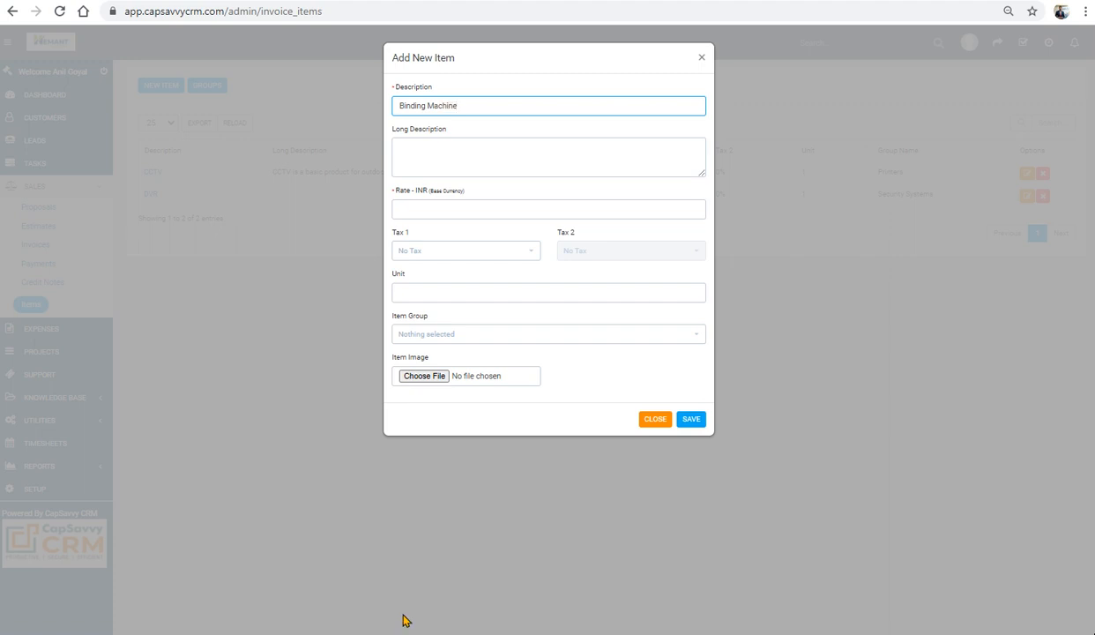
click(454, 158)
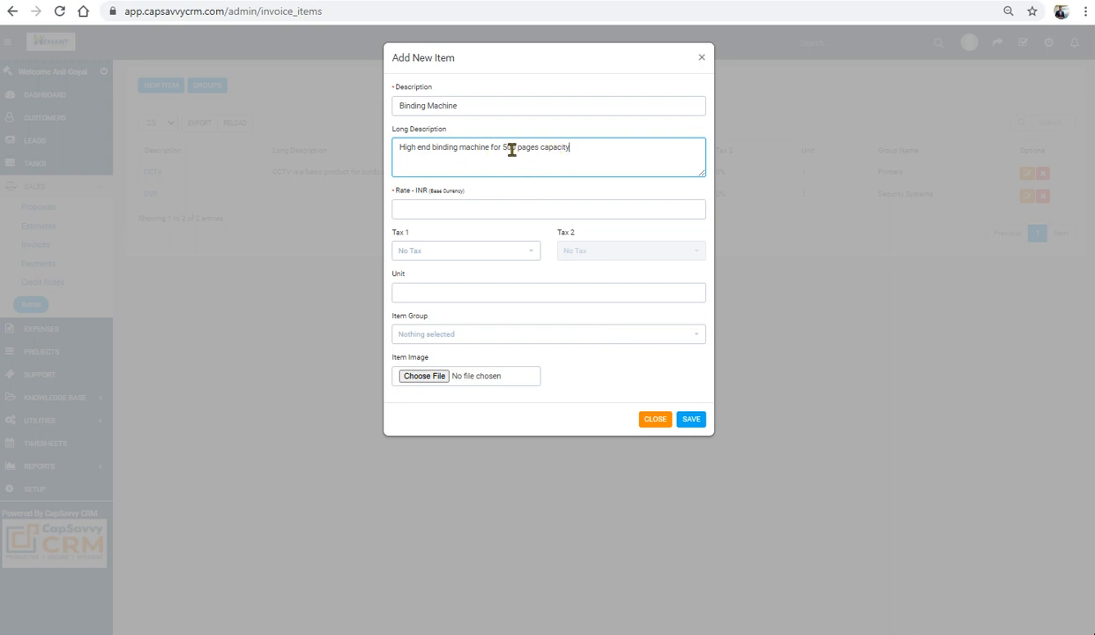
click(443, 209)
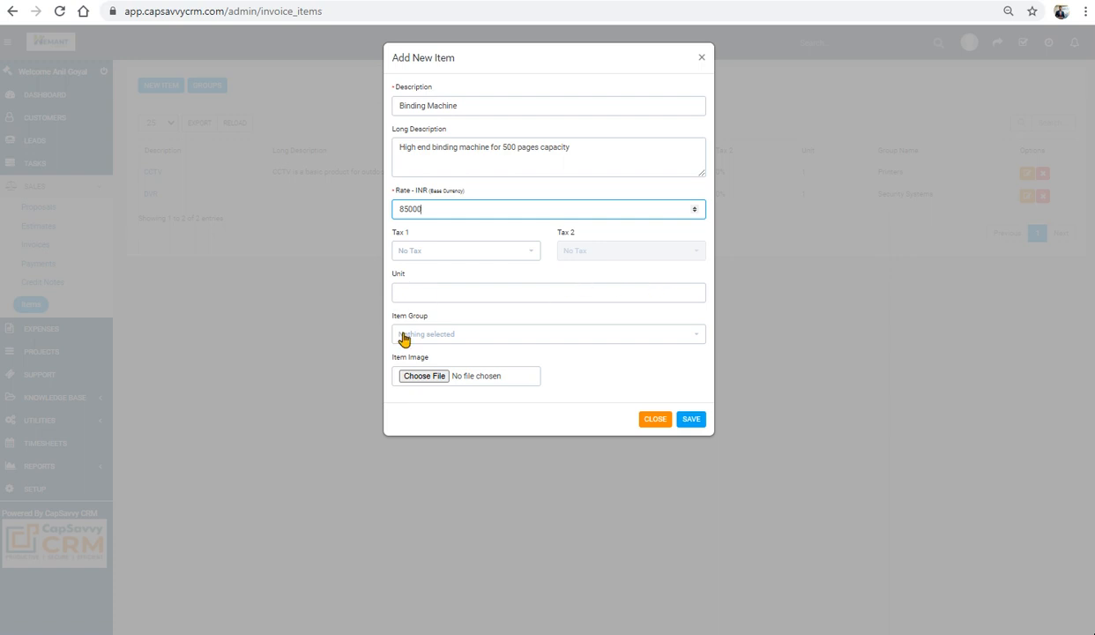
Step: Set the new item's unit to 1 and its item group to Post Print, and save the item
click(405, 295)
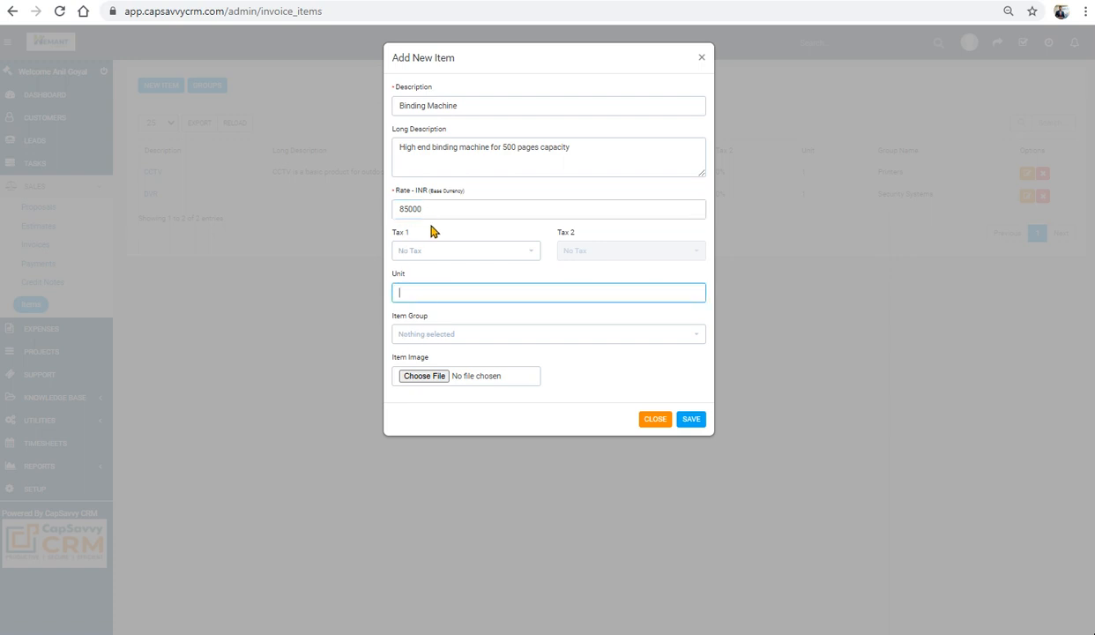
click(421, 339)
click(431, 405)
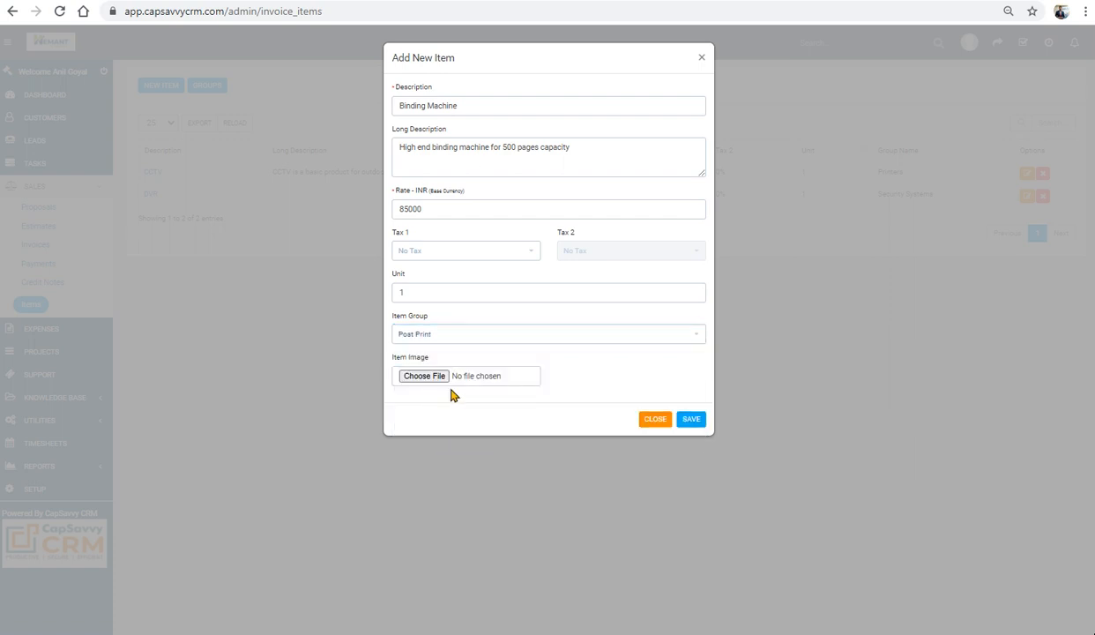
click(692, 420)
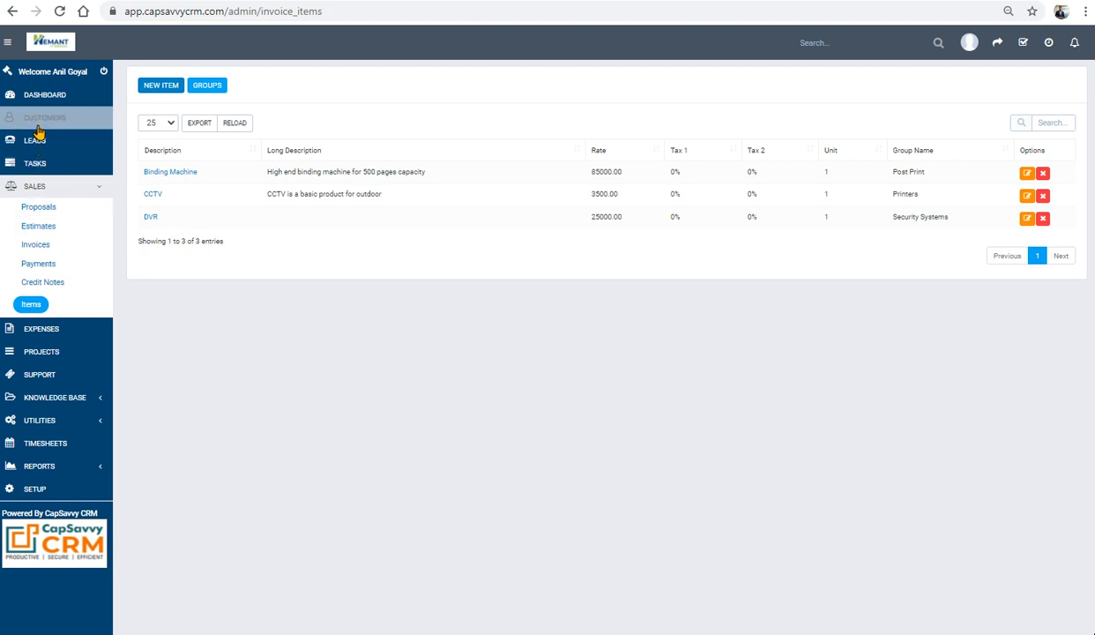
Step: Start a new invoice and choose Binding Machine from the Post Print group as its item
click(38, 247)
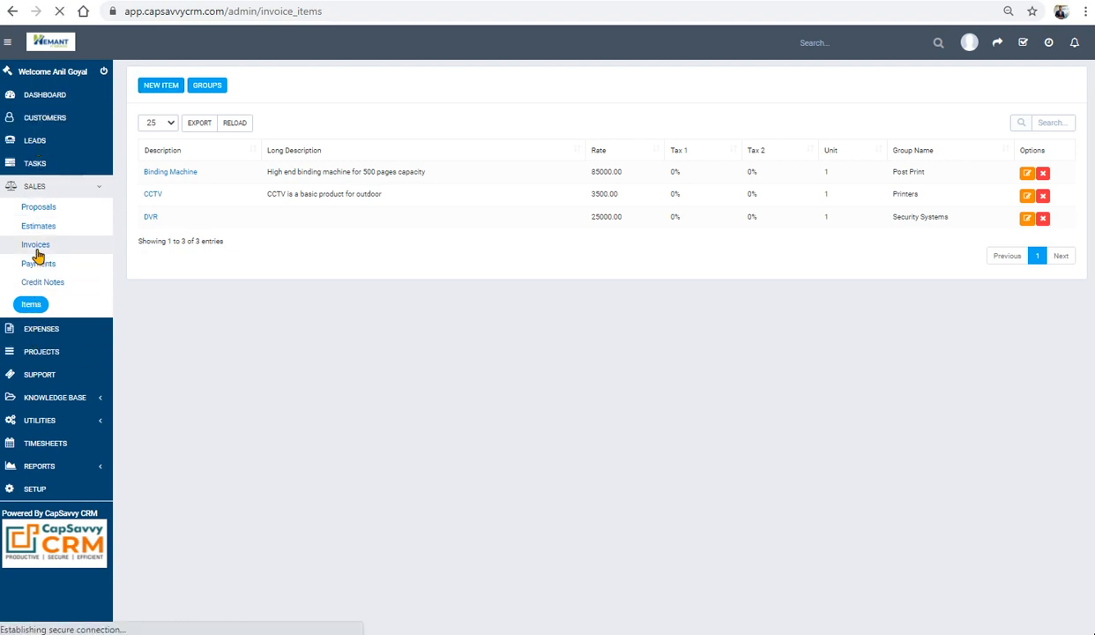
click(163, 93)
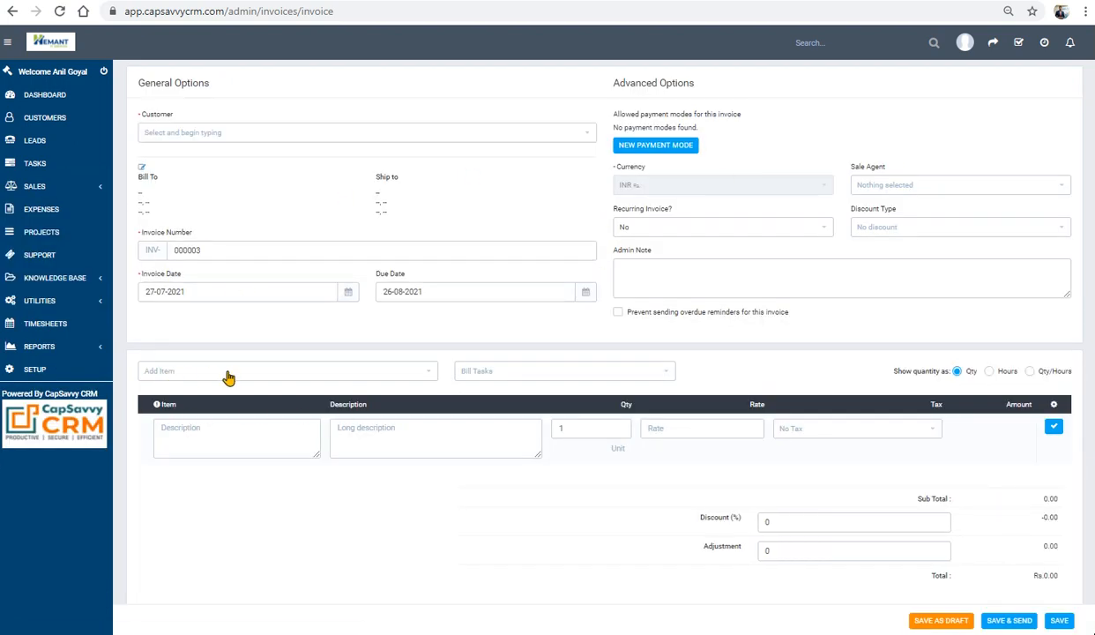
click(227, 377)
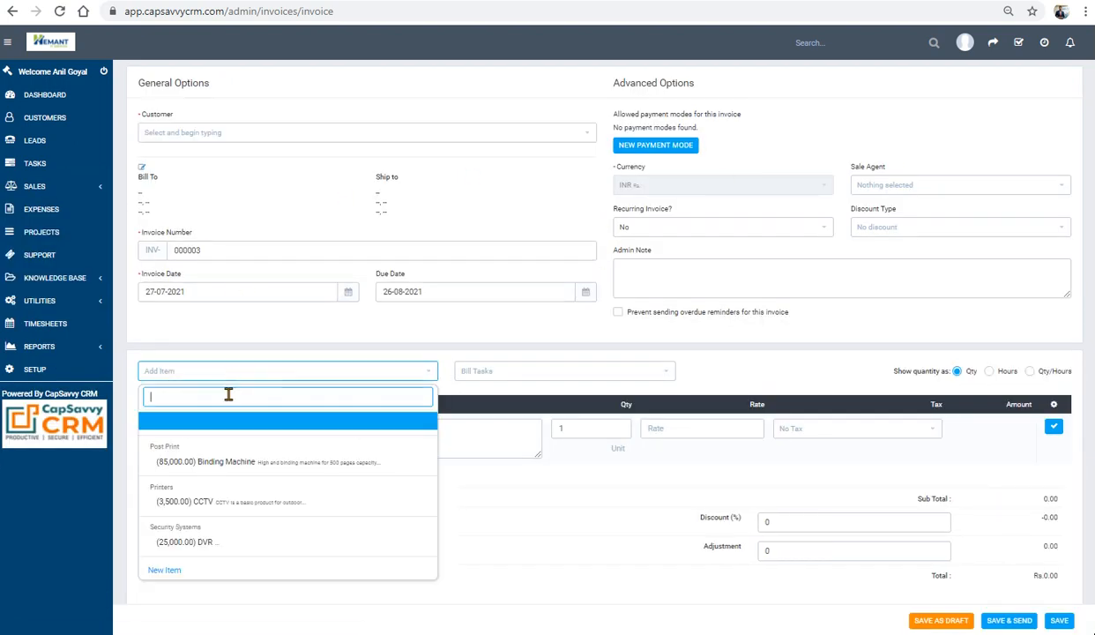
click(215, 464)
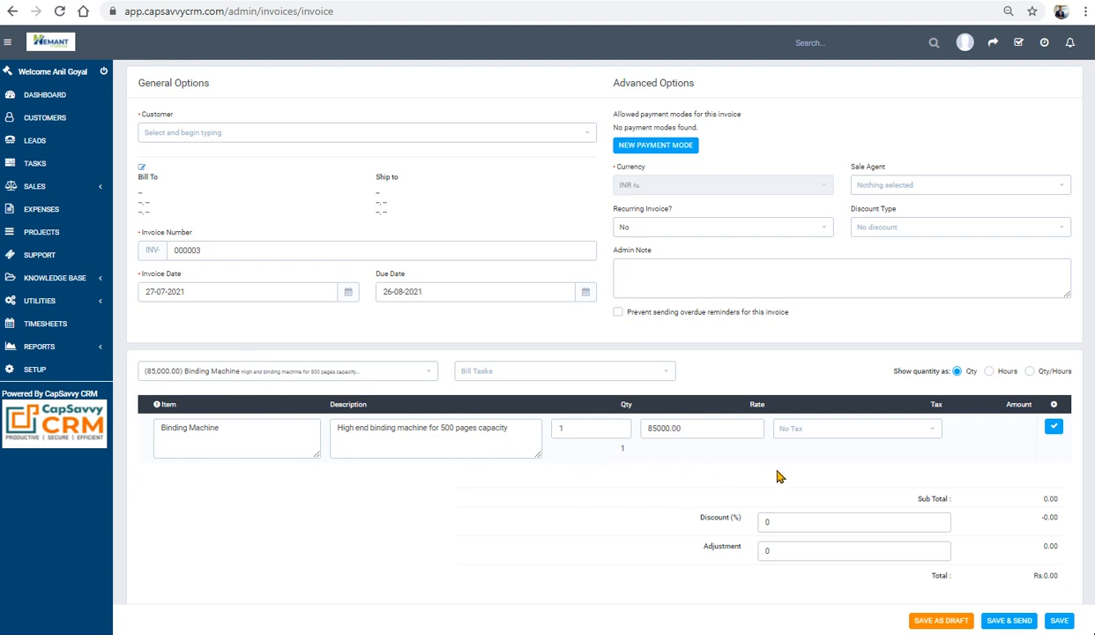
scroll(900, 474, down, 2)
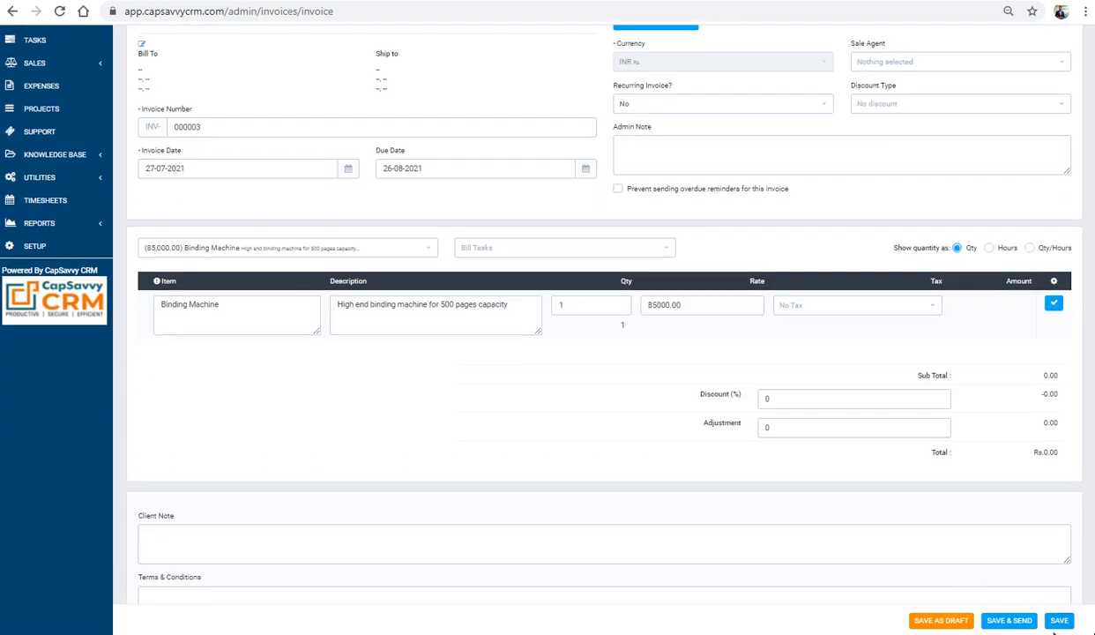
scroll(80, 275, up, 2)
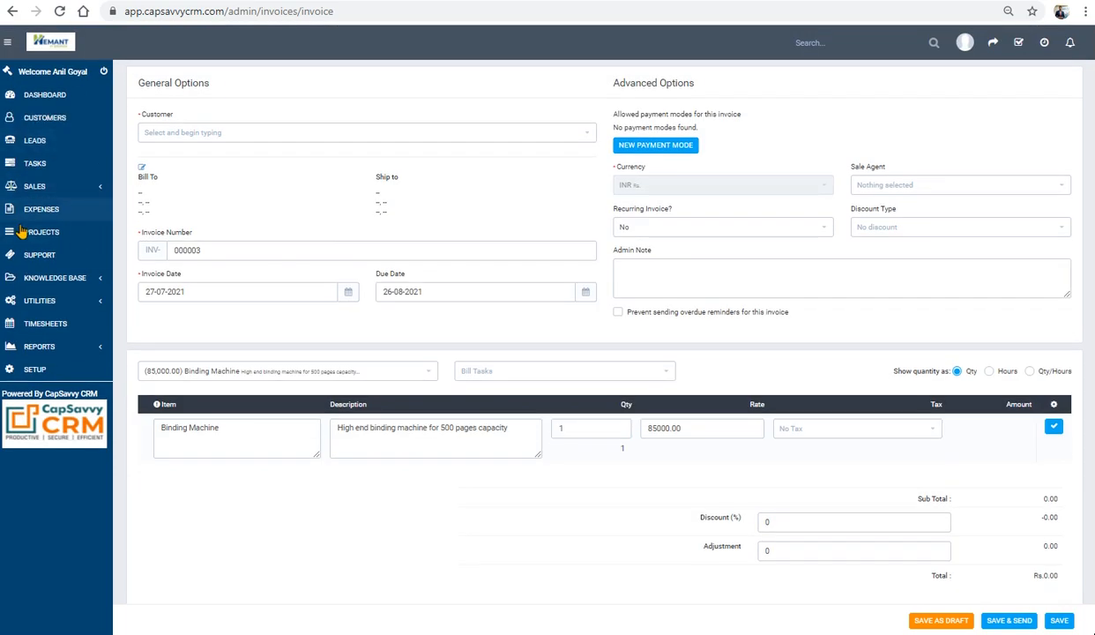
Step: Leave the unsaved invoice and open the main menu configuration in the setup area
click(35, 186)
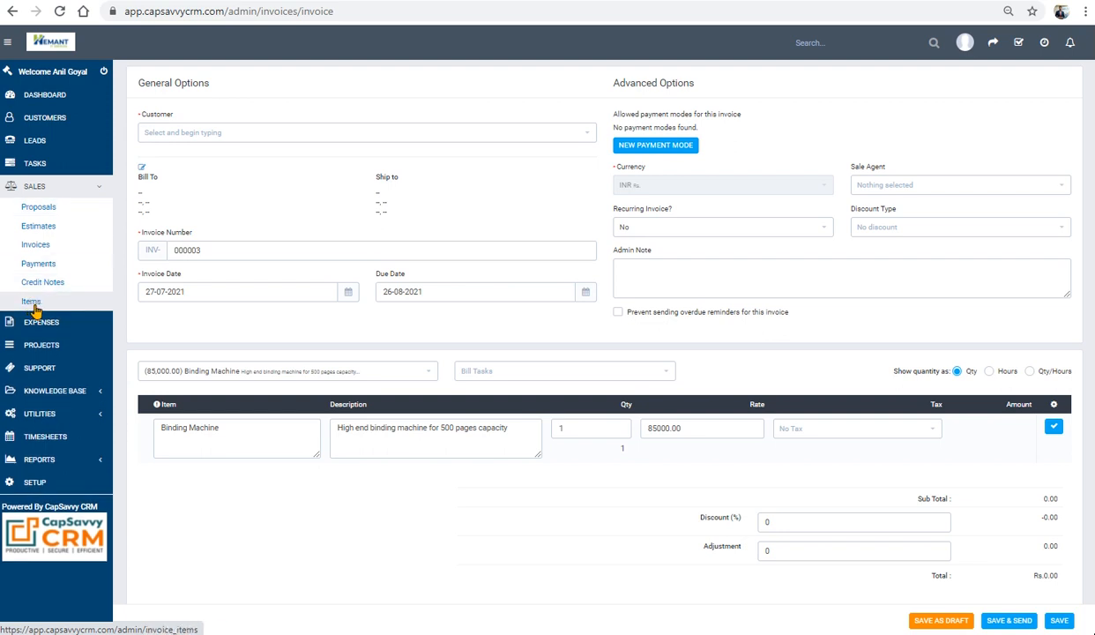
click(33, 488)
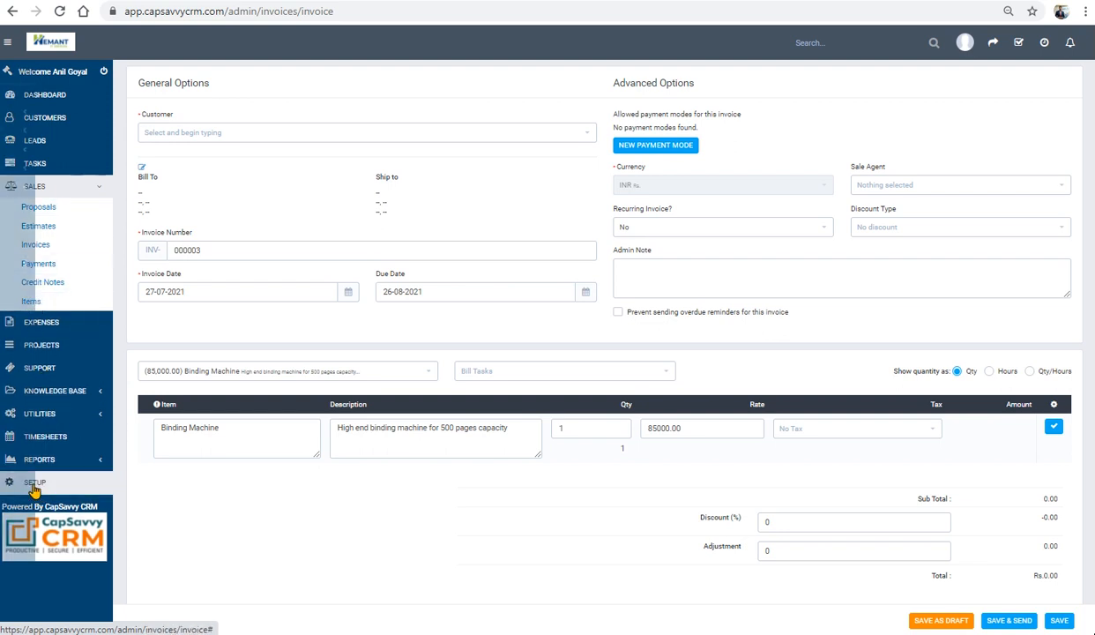
click(35, 228)
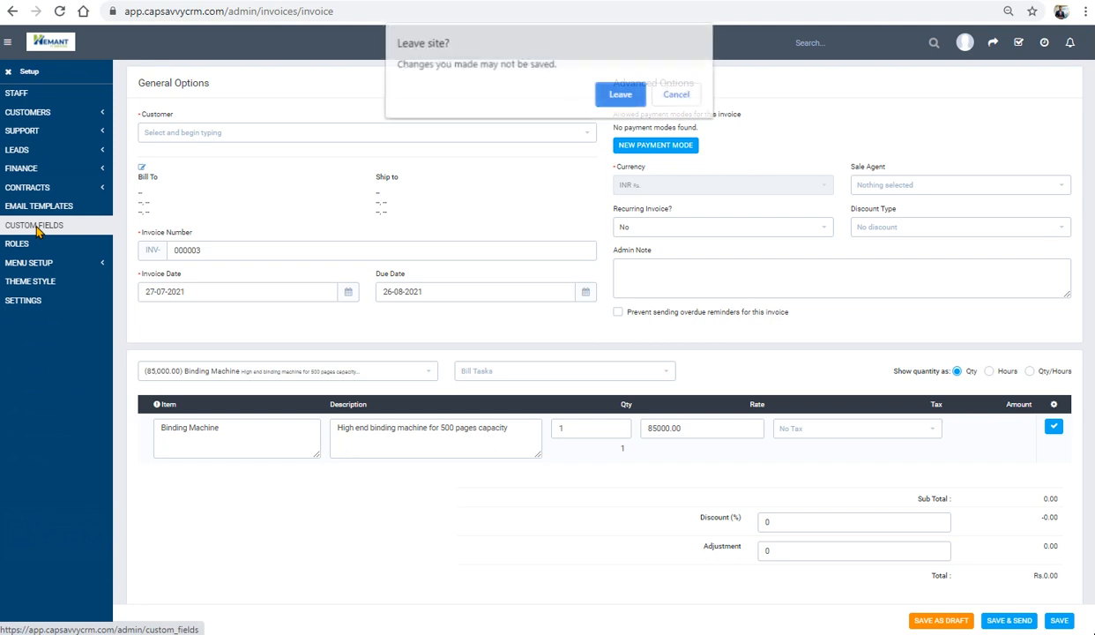
click(617, 94)
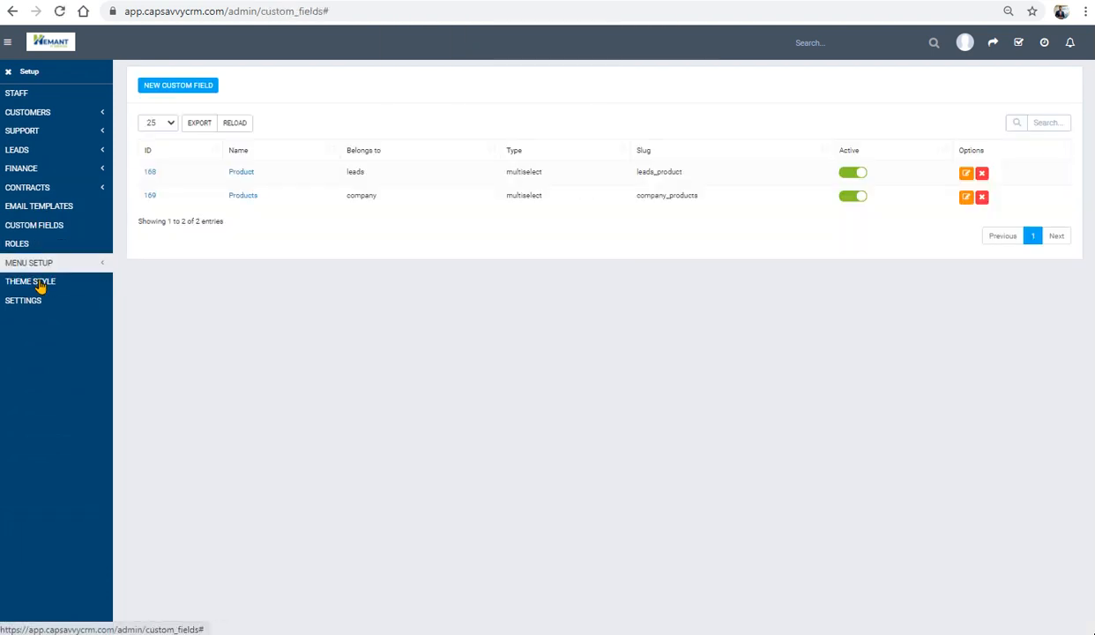
click(37, 264)
click(40, 284)
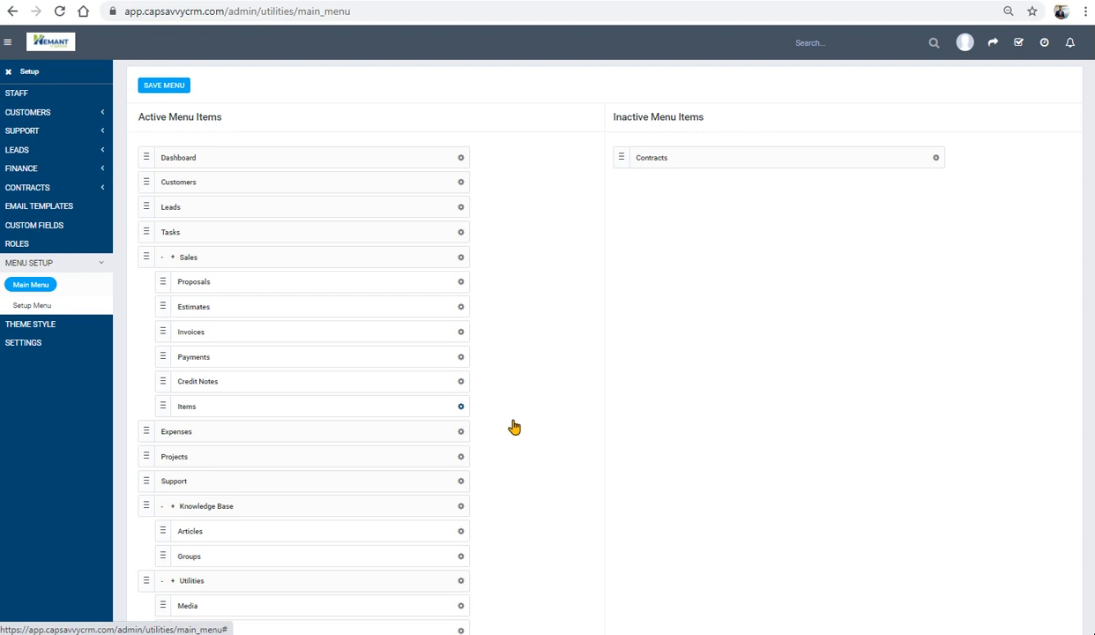
Step: Rename the Items entry under Sales to Products, save the menu and show the Sales submenu
click(461, 406)
drag(213, 451, 114, 445)
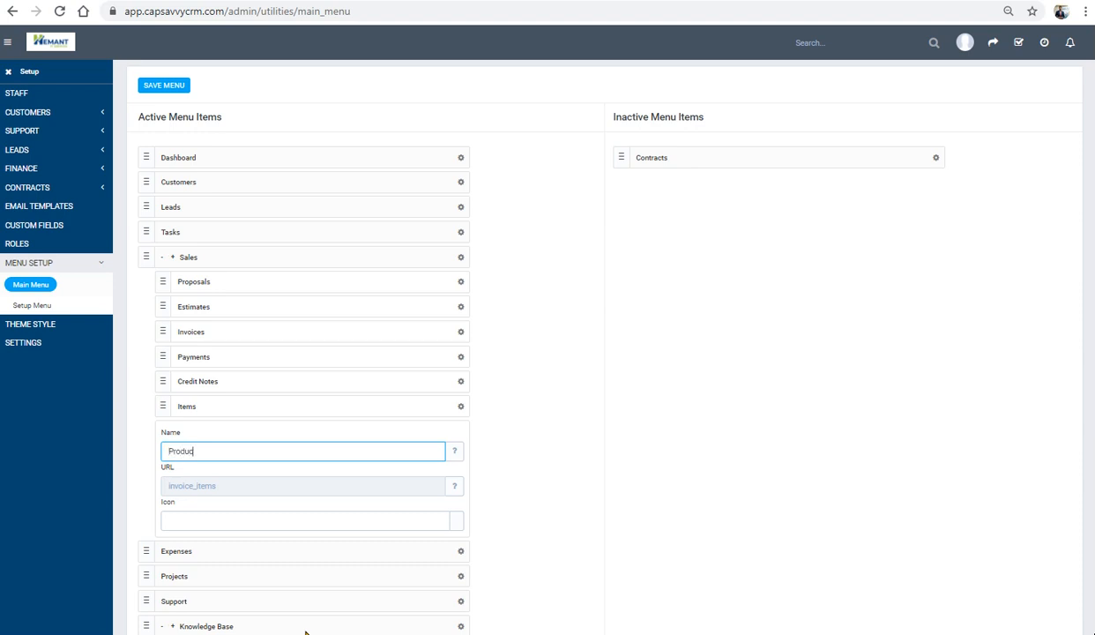
click(233, 523)
click(522, 490)
click(171, 88)
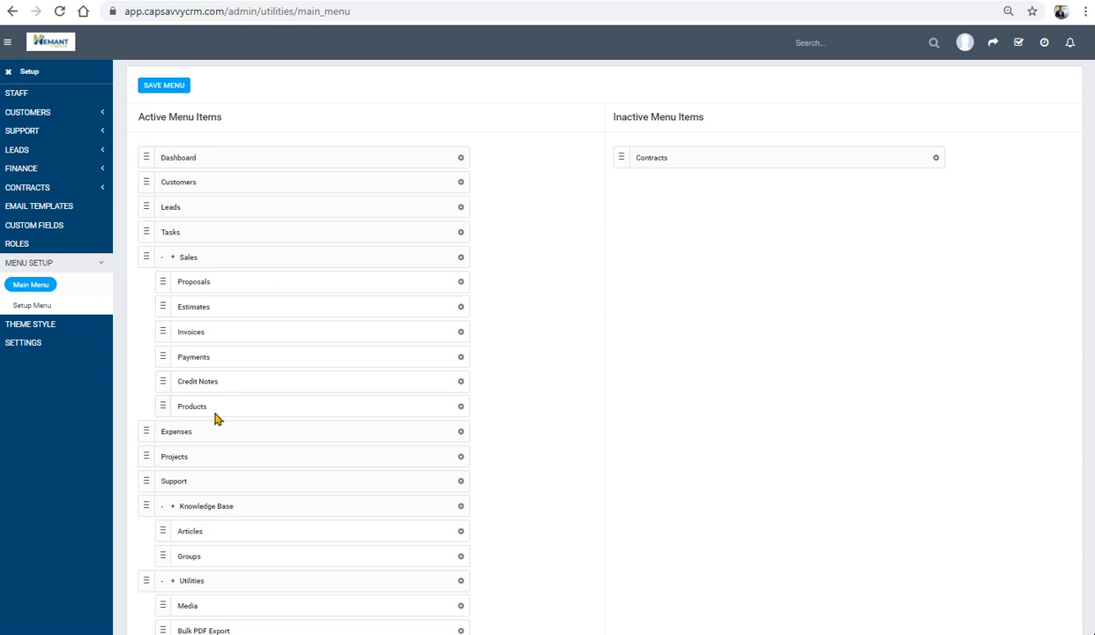
click(8, 71)
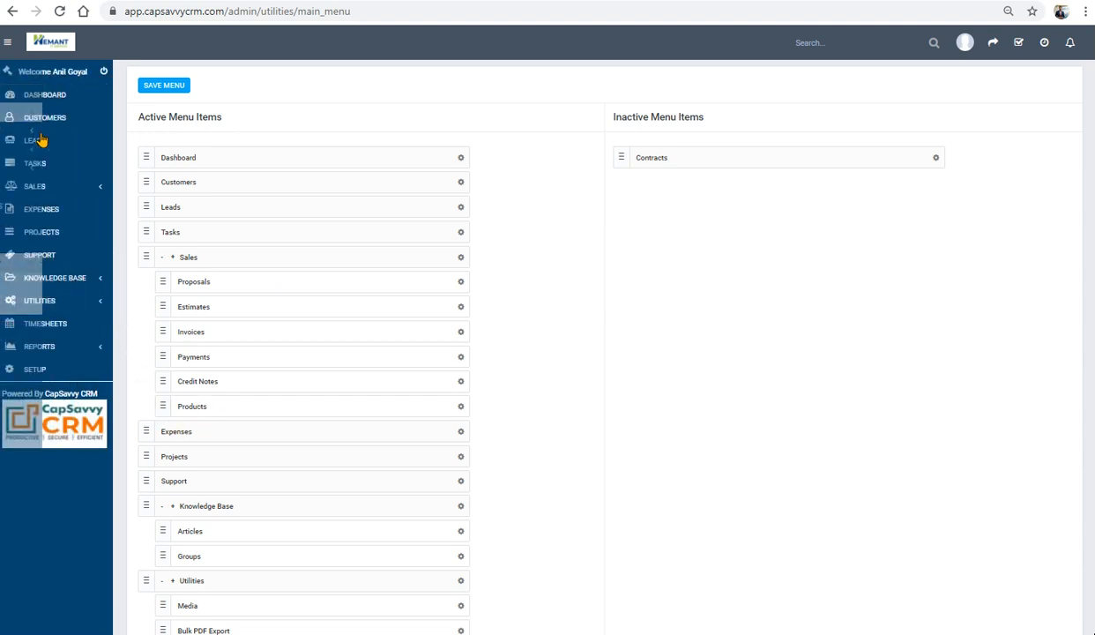
click(62, 188)
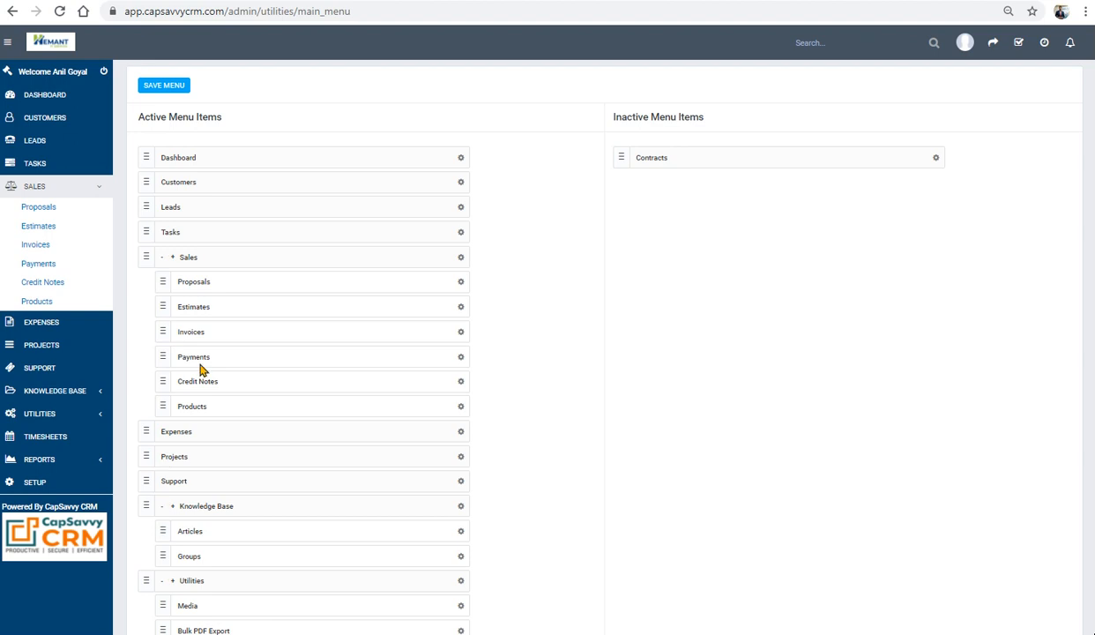
Step: Try moving the Products entry to the top level above Sales, and return it to the end of the Sales submenu
drag(163, 412, 143, 261)
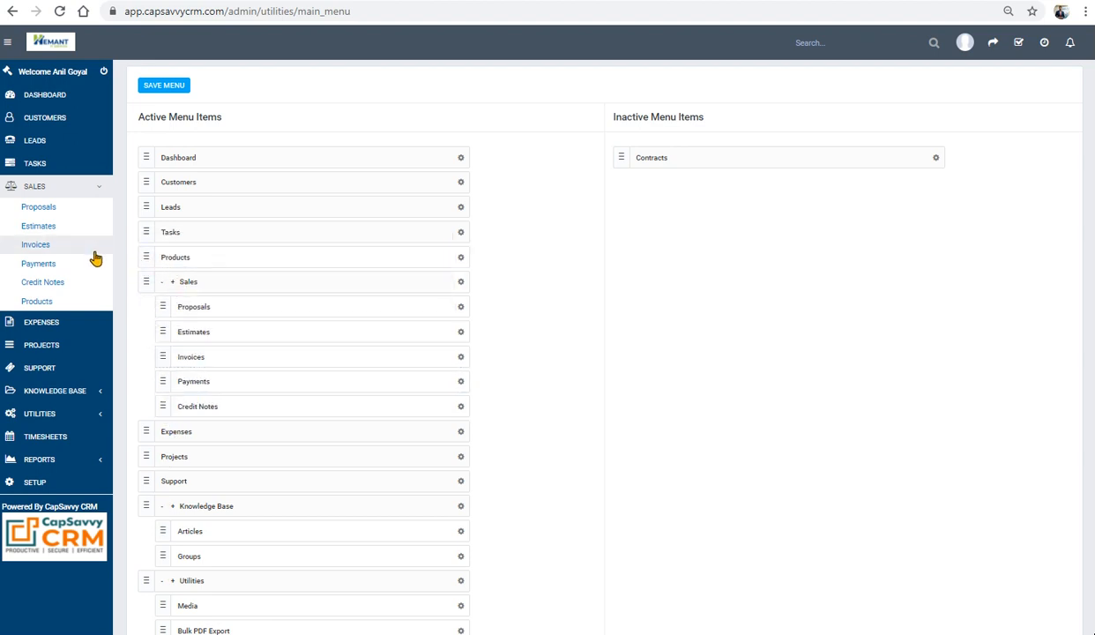
drag(147, 260, 164, 410)
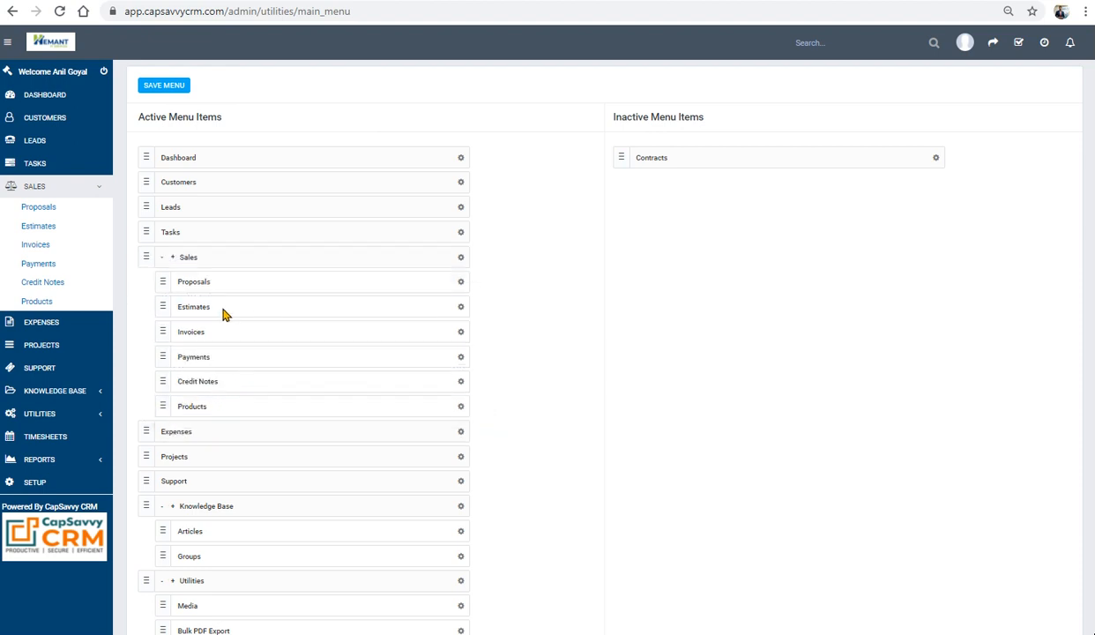
Step: Save the main menu configuration
click(156, 88)
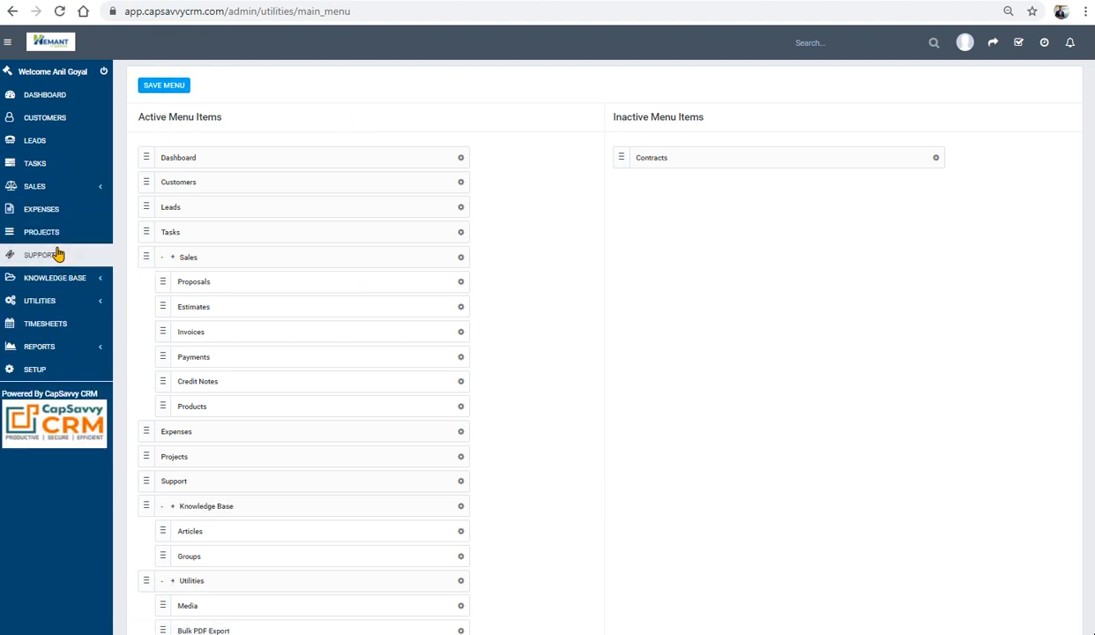
Step: Examine the choices of the Product field in the existing lead's edit form, and close the lead without changes
click(34, 143)
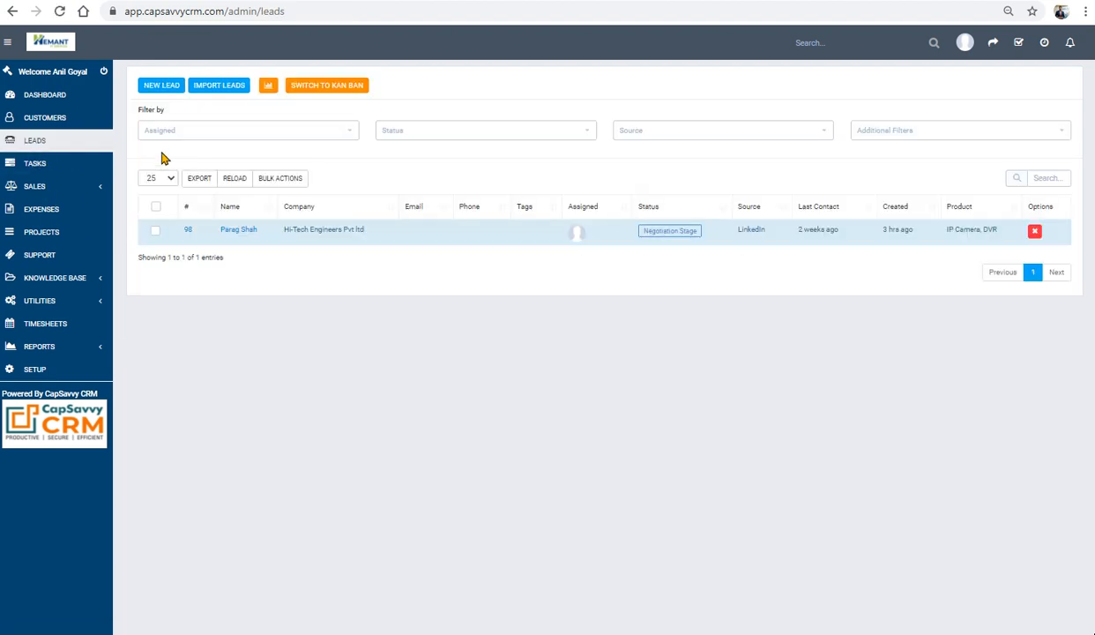
click(240, 233)
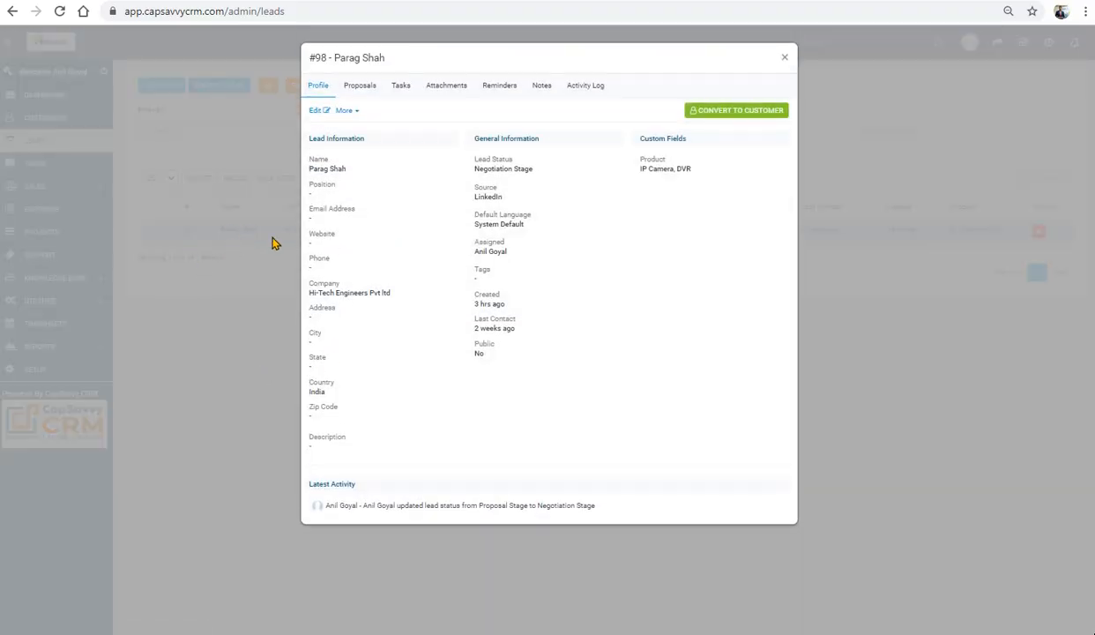
click(317, 112)
scroll(384, 569, down, 1)
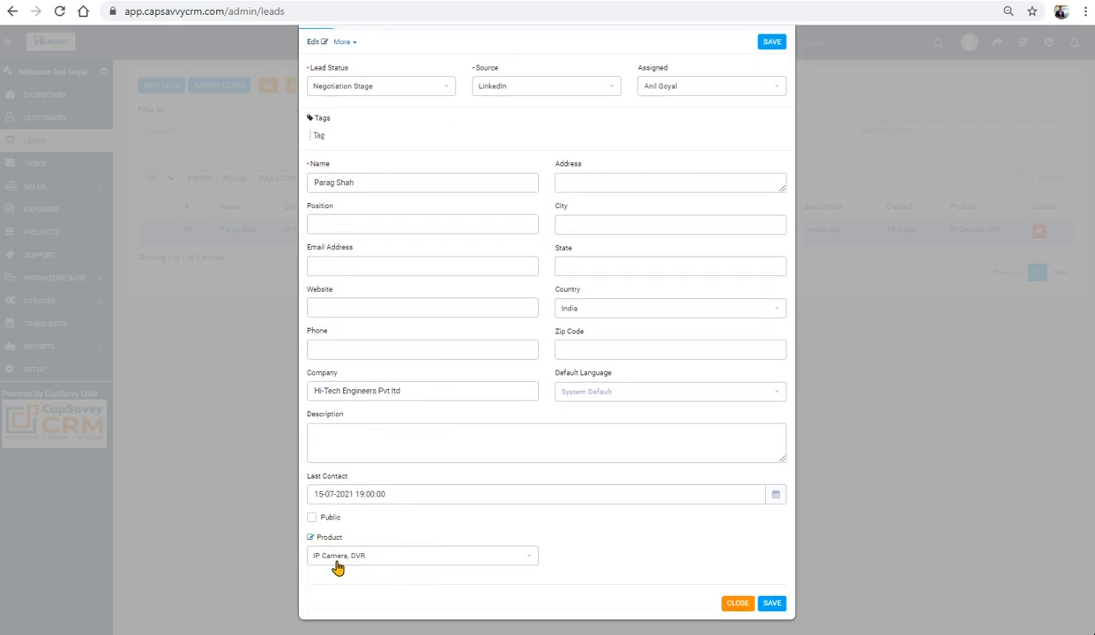
click(360, 557)
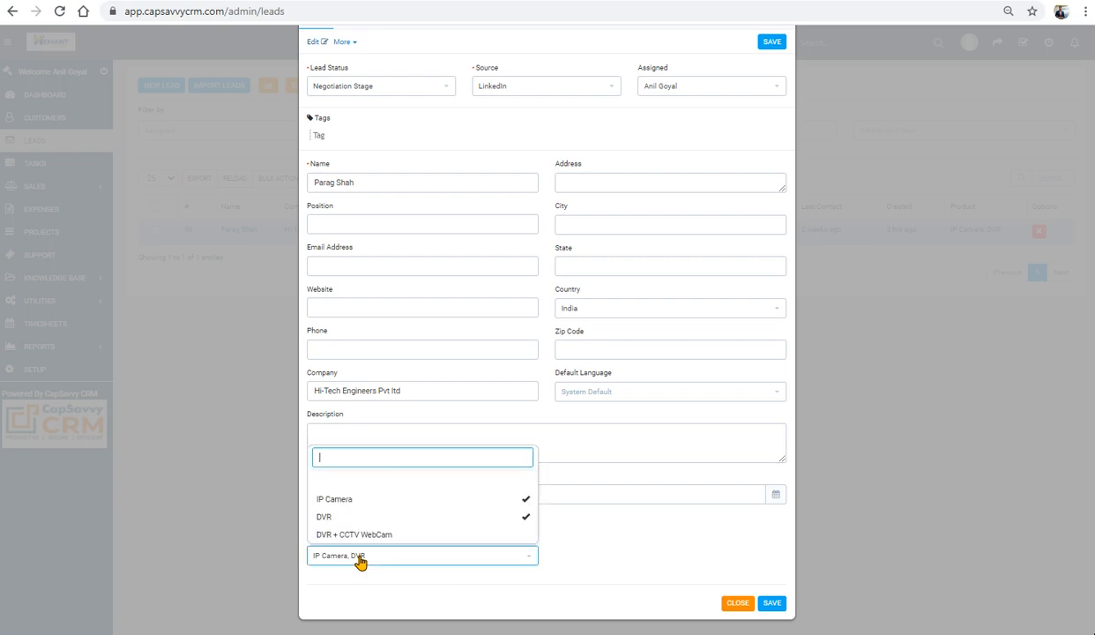
click(705, 601)
click(737, 604)
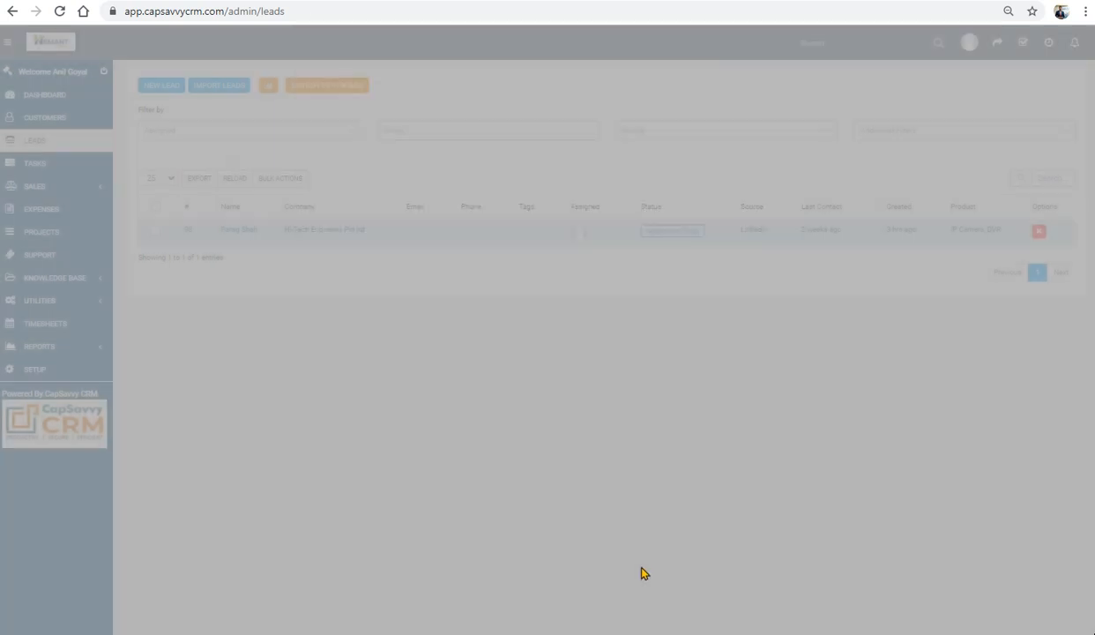
Step: Delete both existing custom fields, Product for leads and Products for company, in the setup area
click(9, 368)
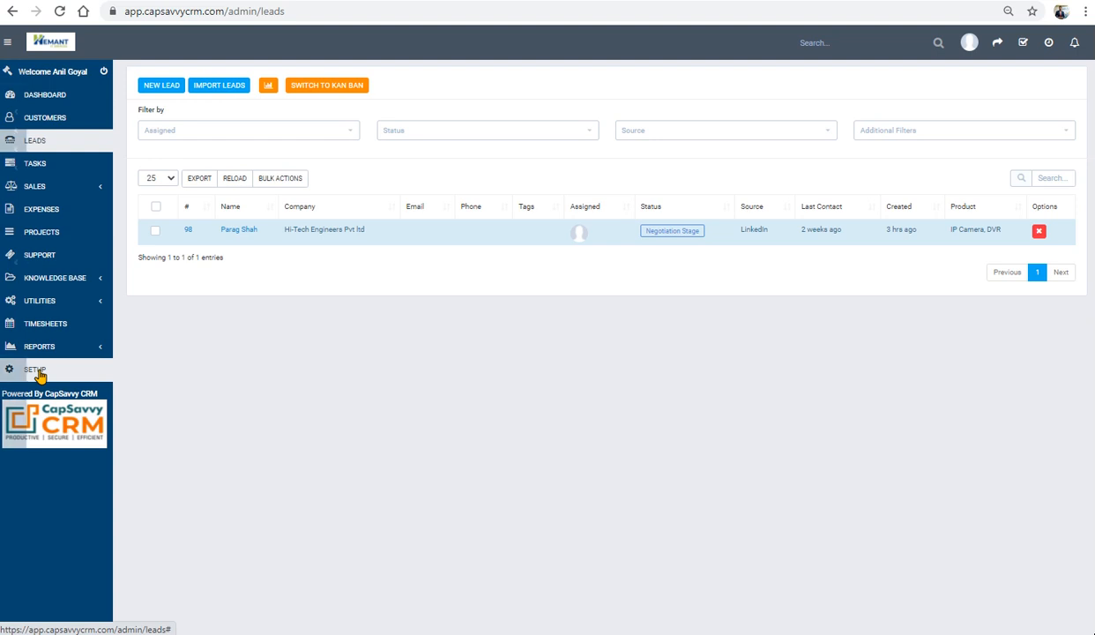
click(44, 229)
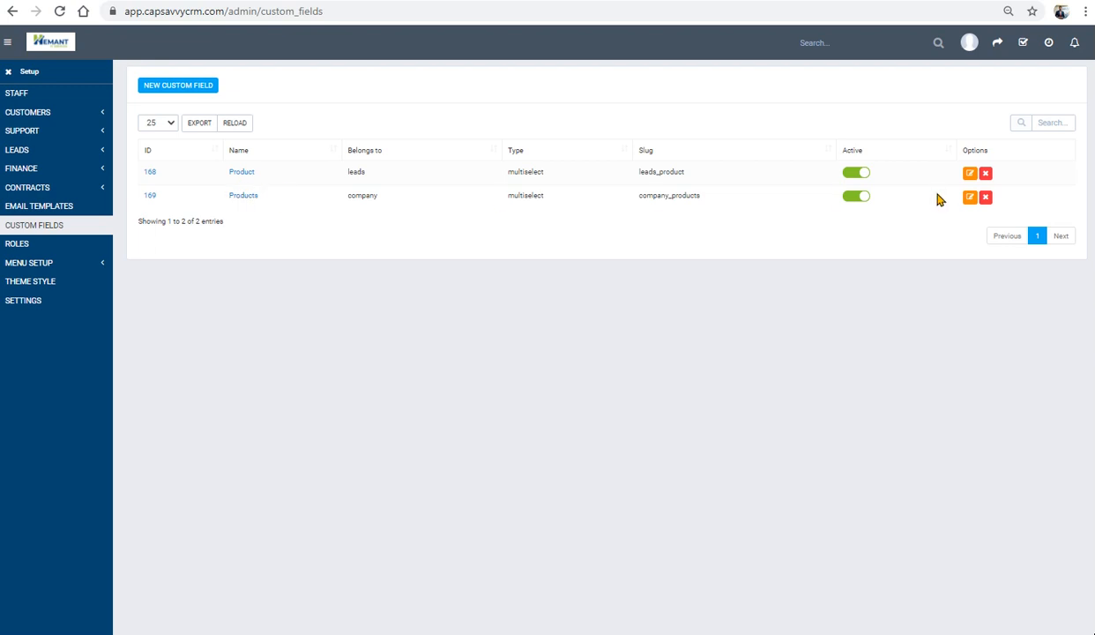
click(986, 175)
click(641, 101)
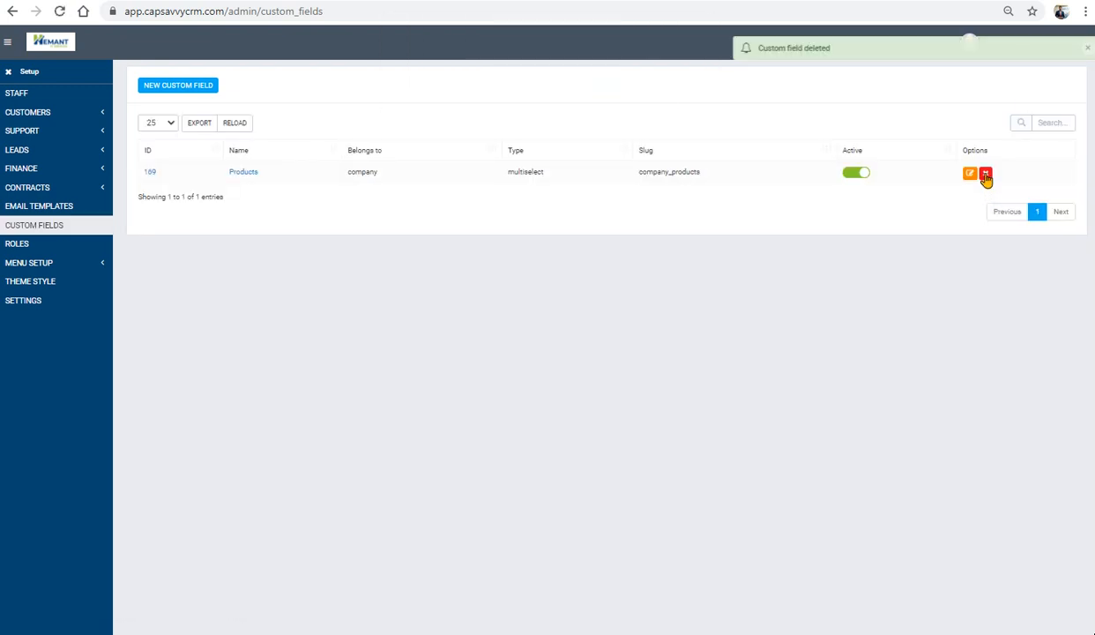
click(985, 174)
click(617, 96)
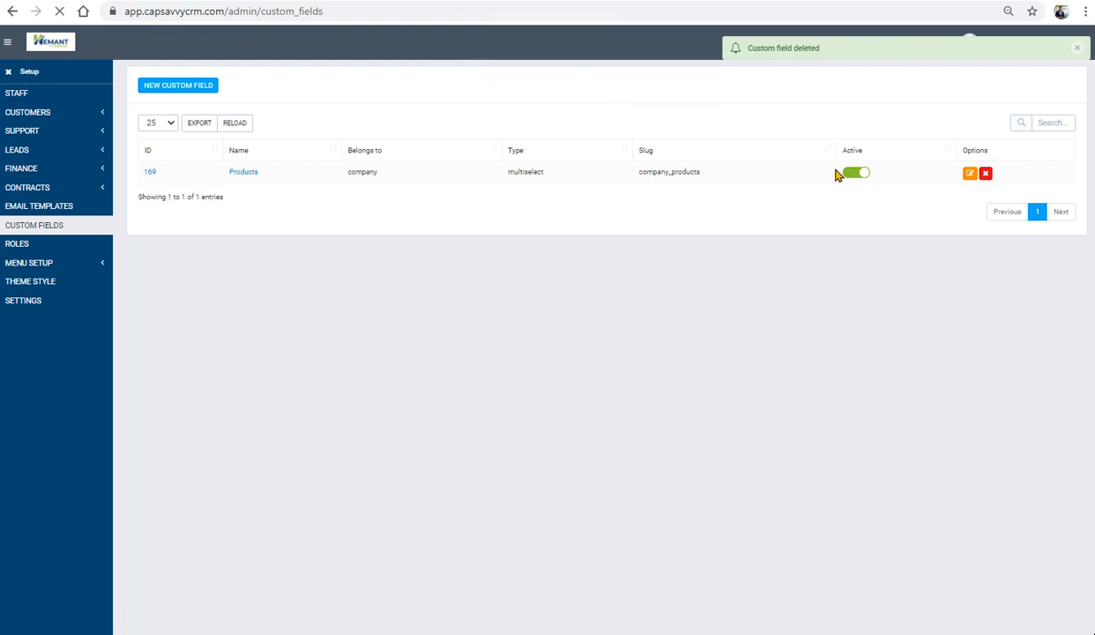
Step: Check the existing lead's profile and edit form for the deleted product field, and close the lead
click(8, 72)
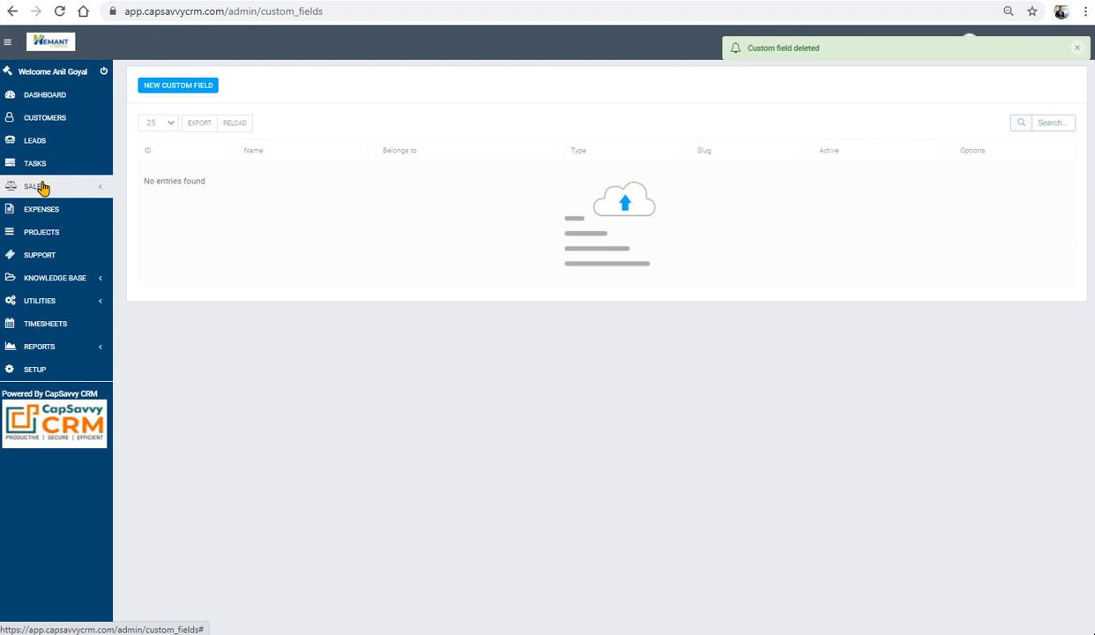
click(44, 144)
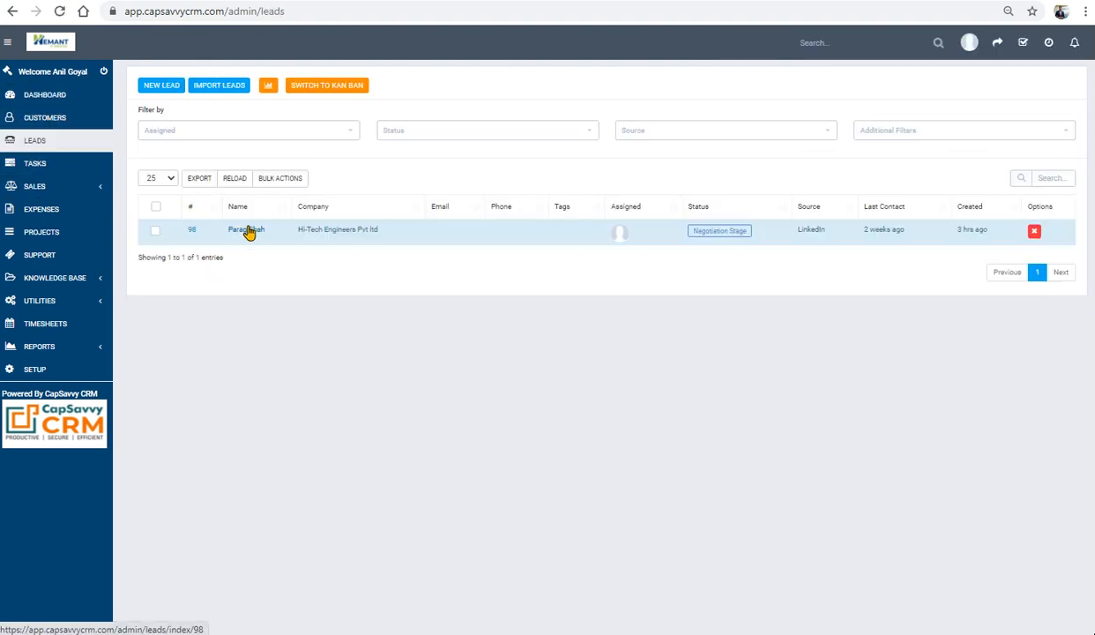
click(246, 231)
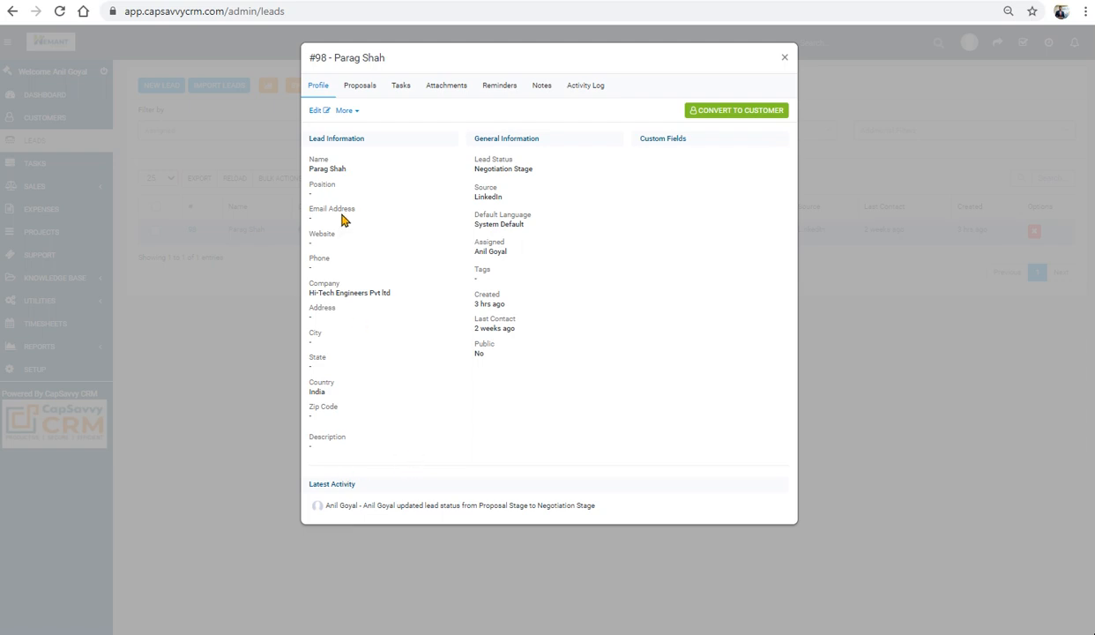
click(314, 110)
scroll(315, 564, down, 1)
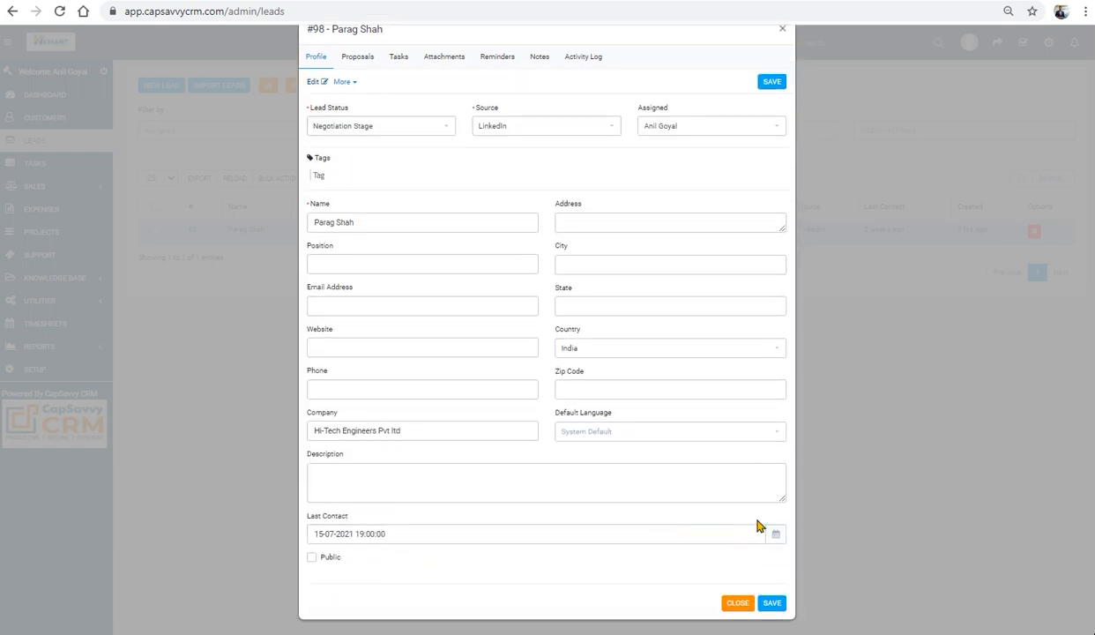
click(739, 602)
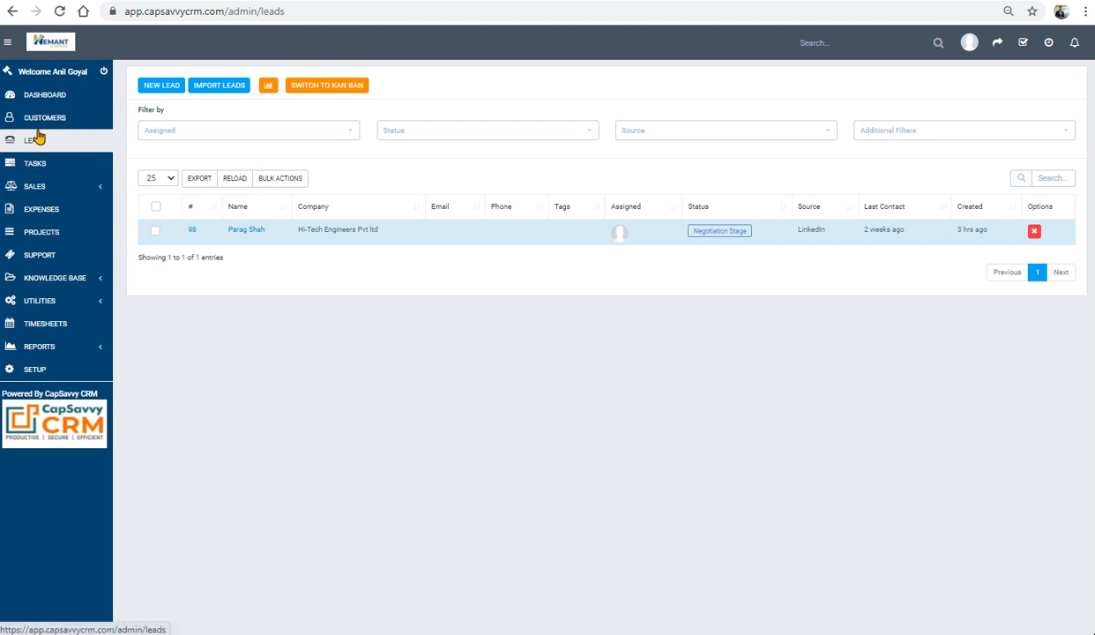
Step: Start a new custom field belonging to Leads, name it Products and set its type to Multi Select
click(34, 371)
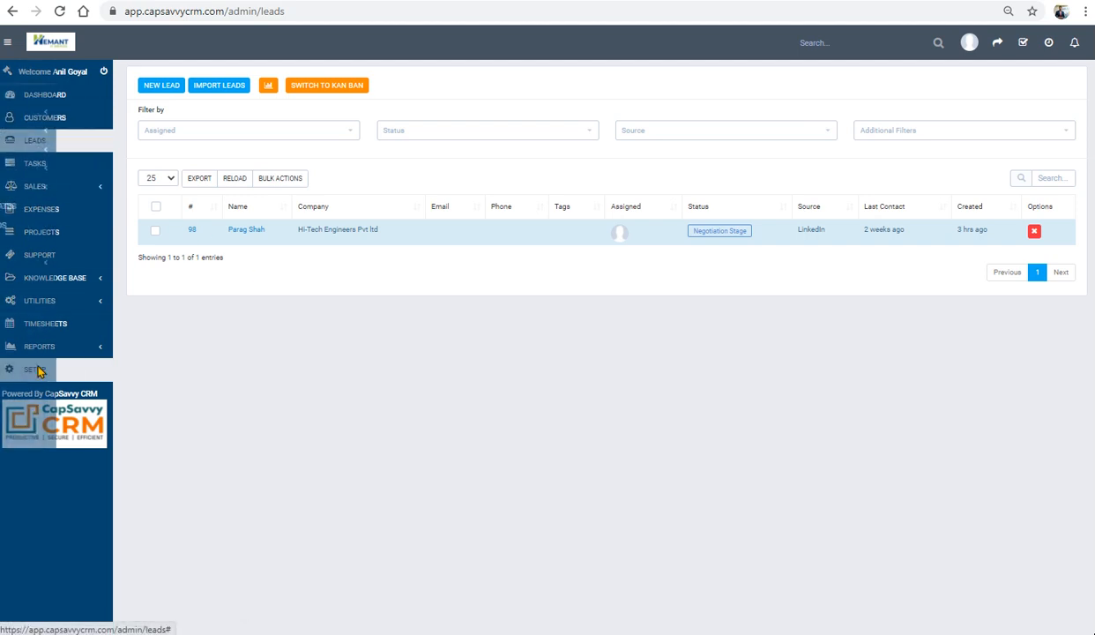
click(24, 227)
click(193, 88)
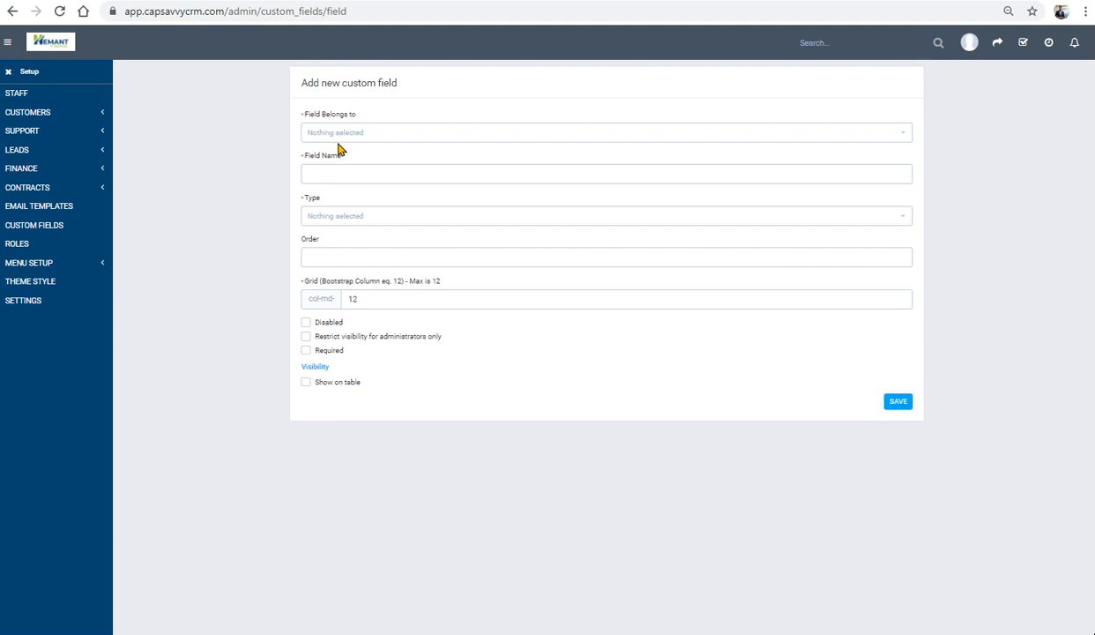
click(339, 134)
click(337, 187)
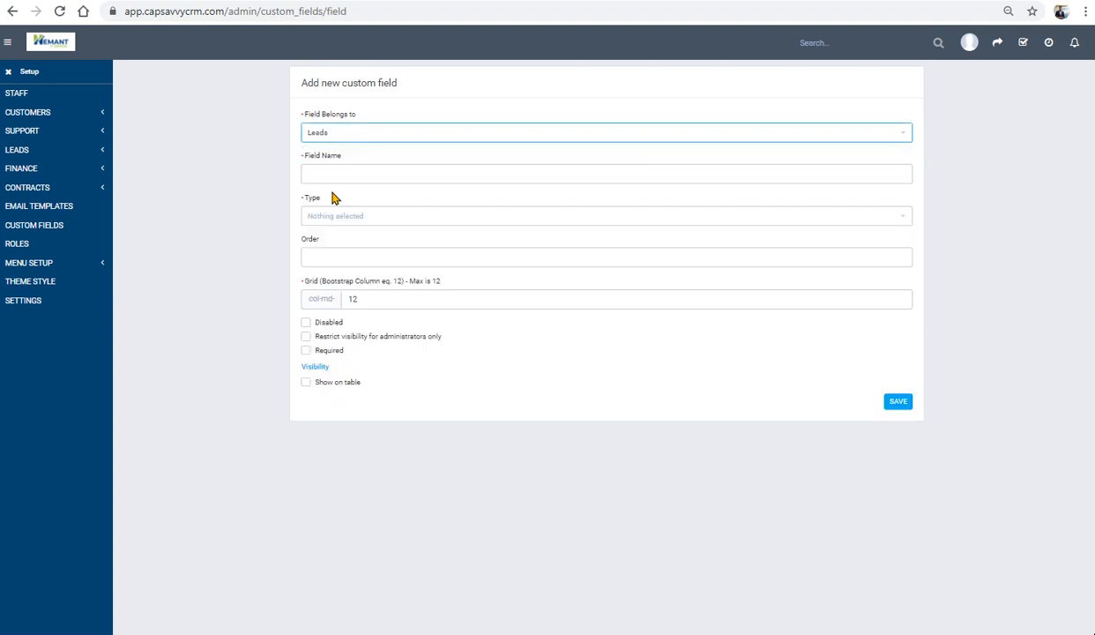
click(335, 175)
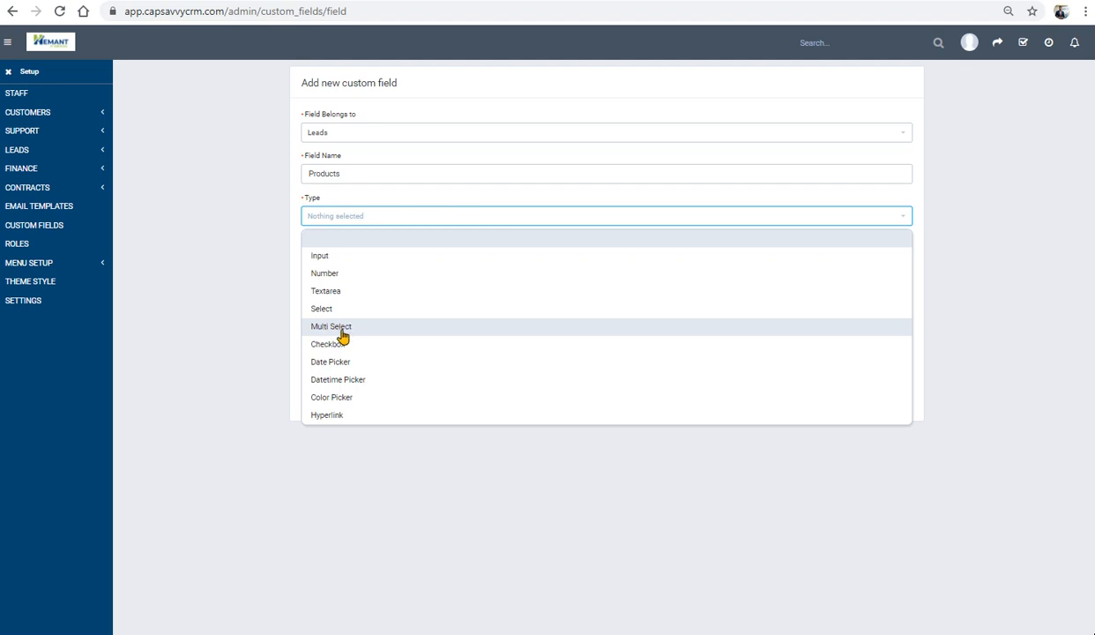
click(342, 333)
Step: Enter CCTV, Printer, Binding Machine, Deskjet Printer and WebCam as comma-separated options, one per line, for the Products field
click(350, 268)
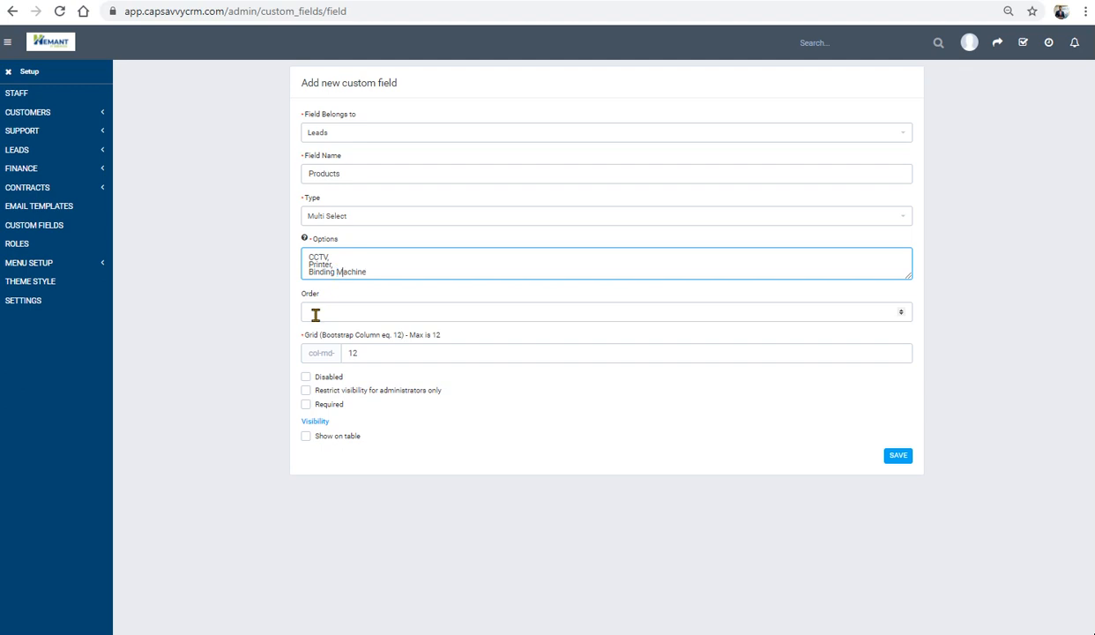
key(Return)
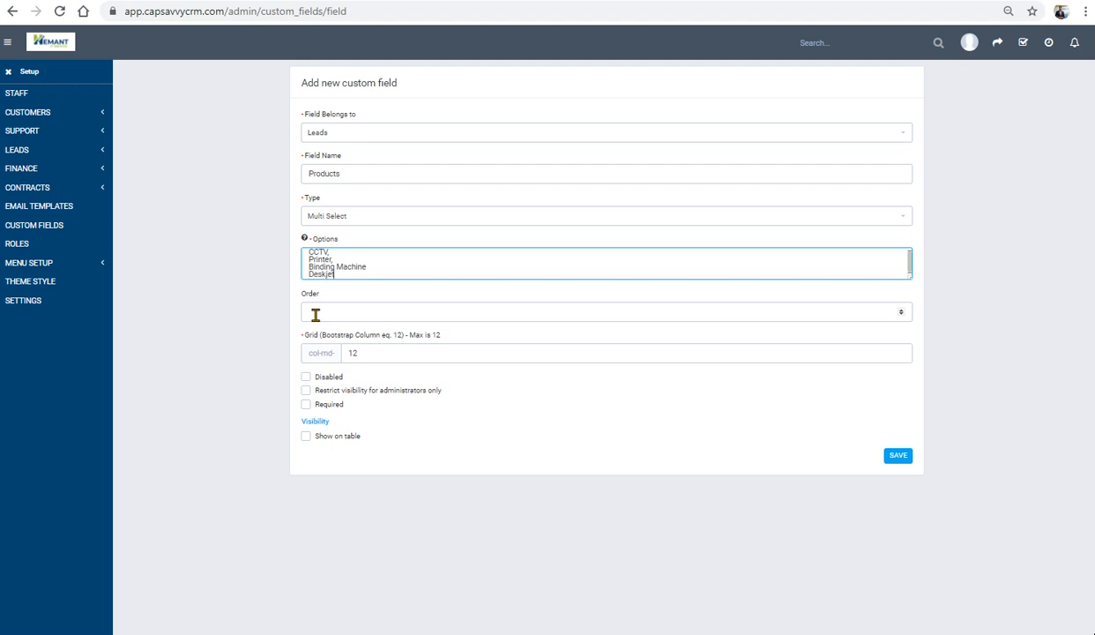
key(Return)
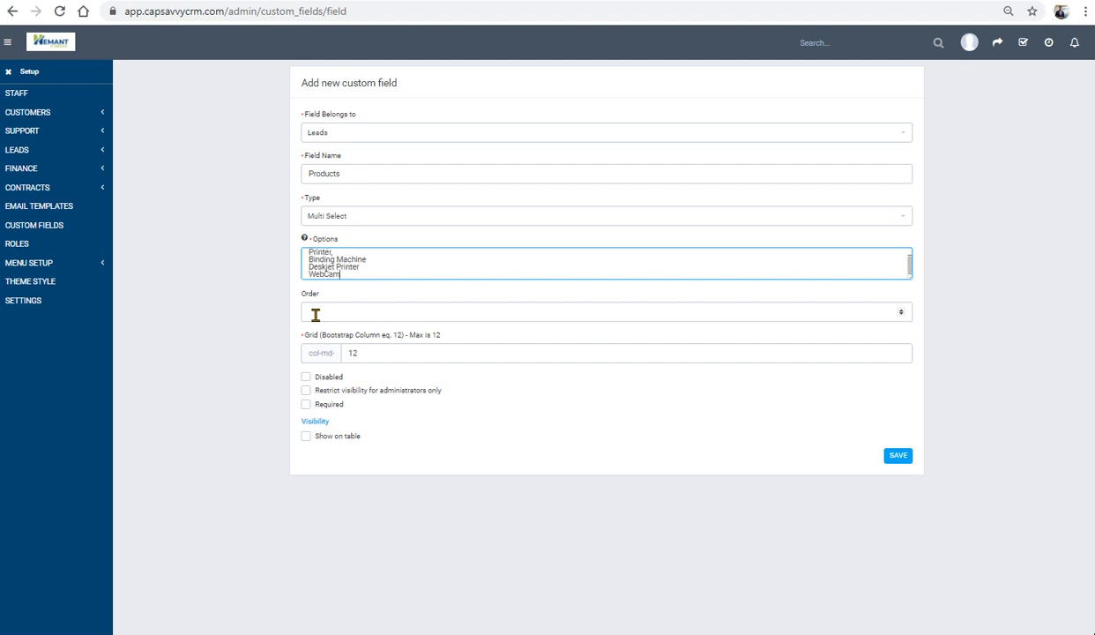
key(Up)
key(Up)
key(Up)
key(Up)
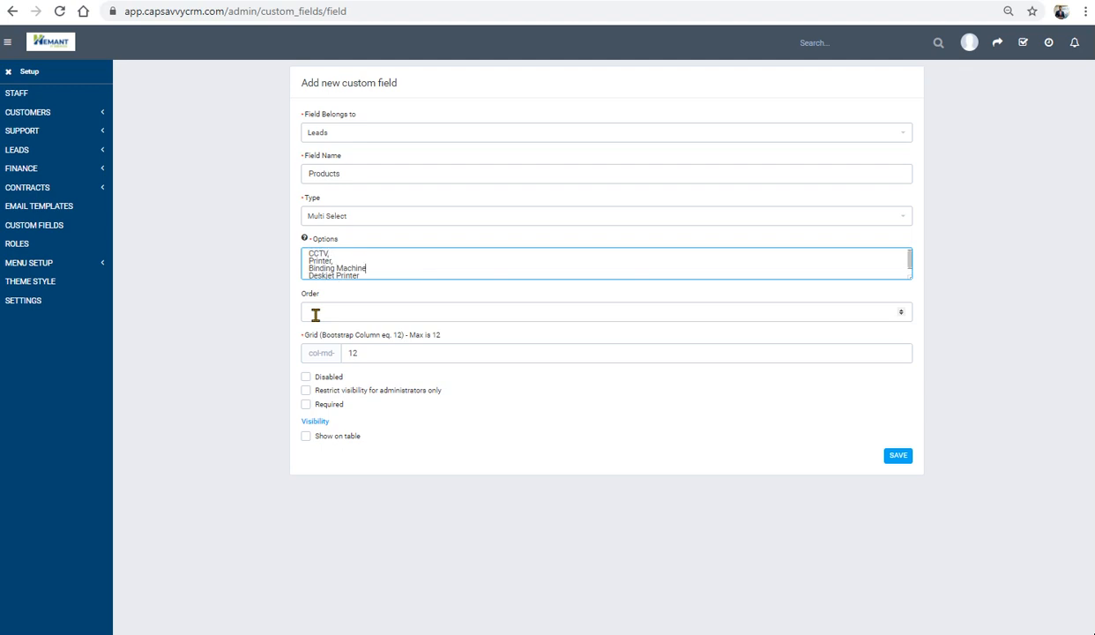
text(,)
key(Down)
text(,)
key(Down)
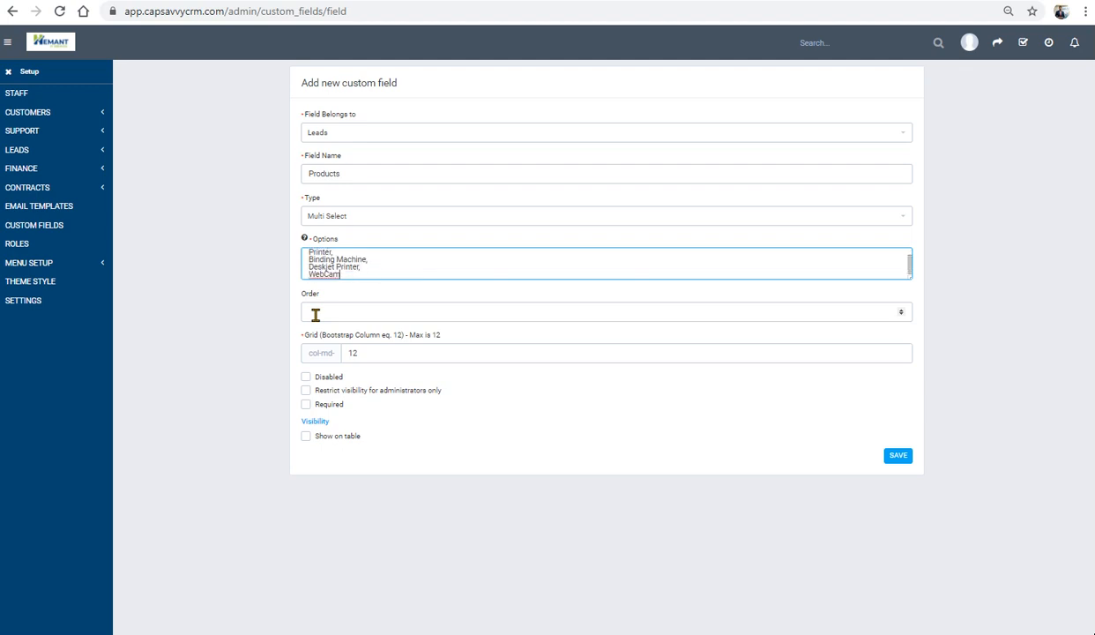
key(ctrl+Home)
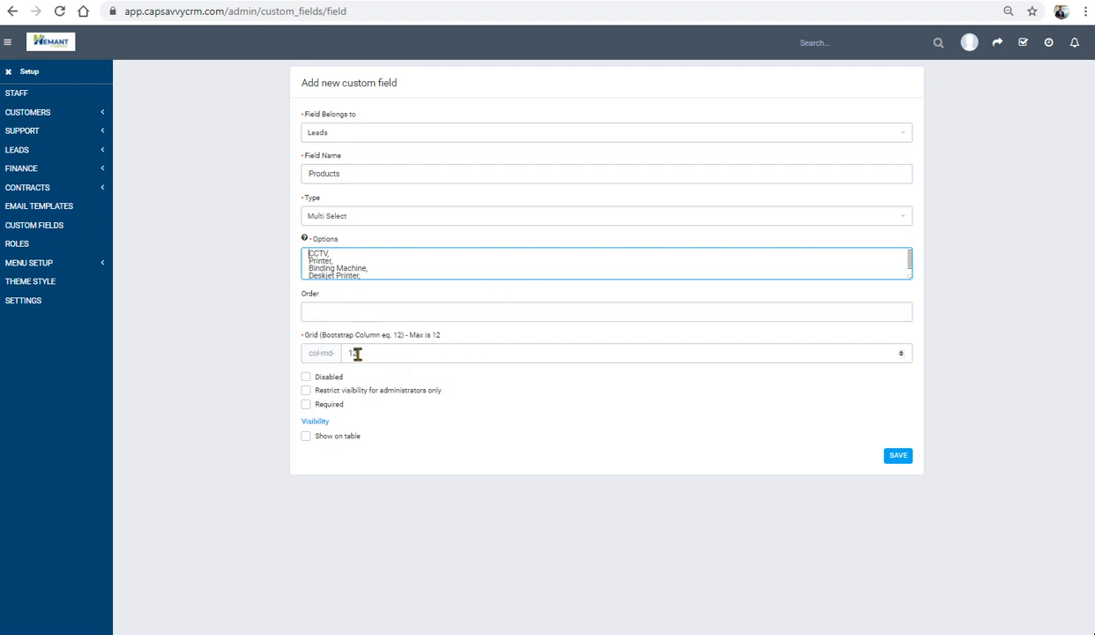
Step: Set the field's grid width to 6, make it required and shown on the table, and save it
drag(367, 353, 331, 352)
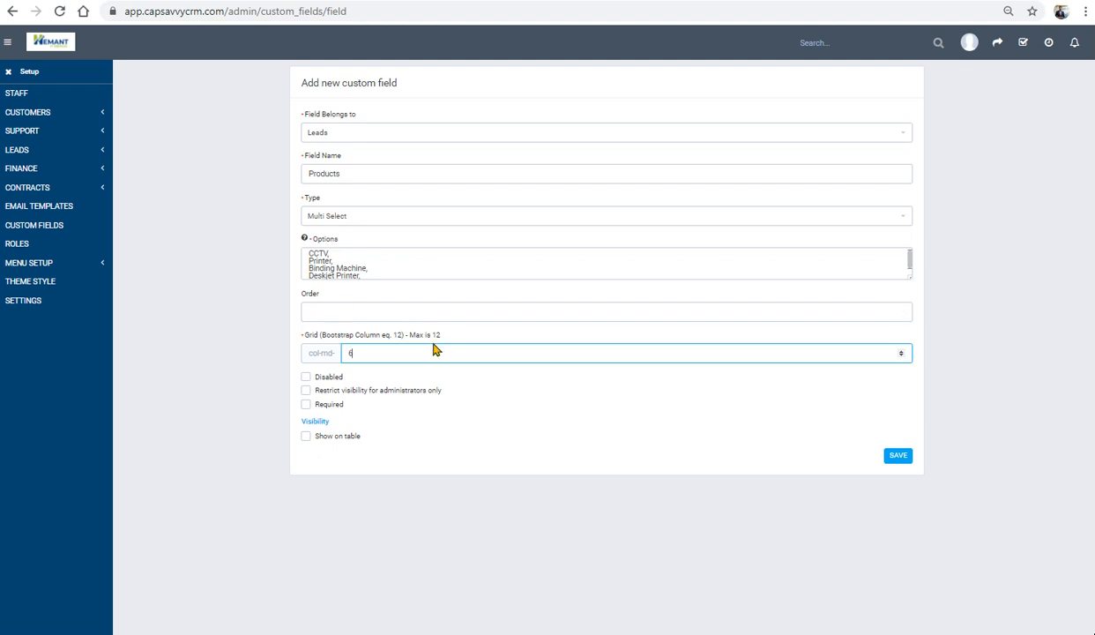
click(306, 405)
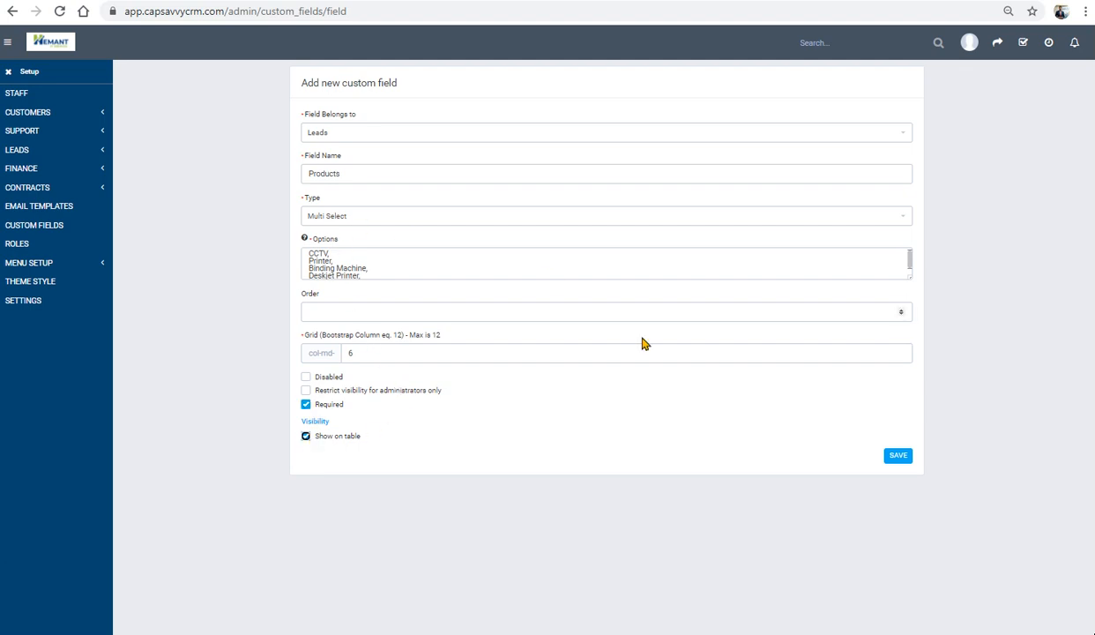
click(898, 456)
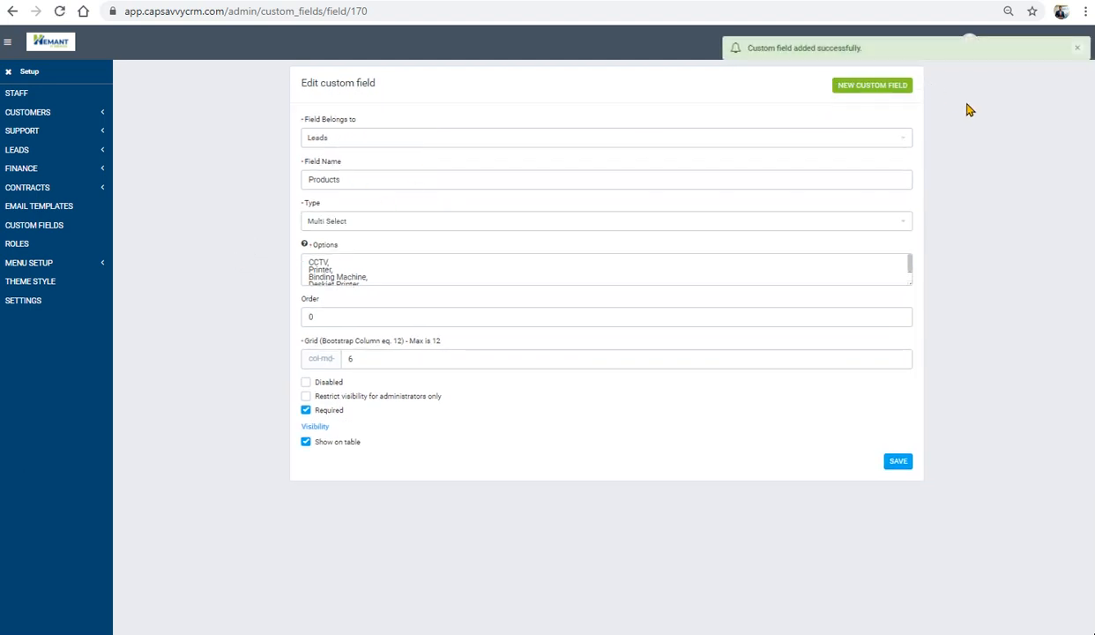
click(1080, 51)
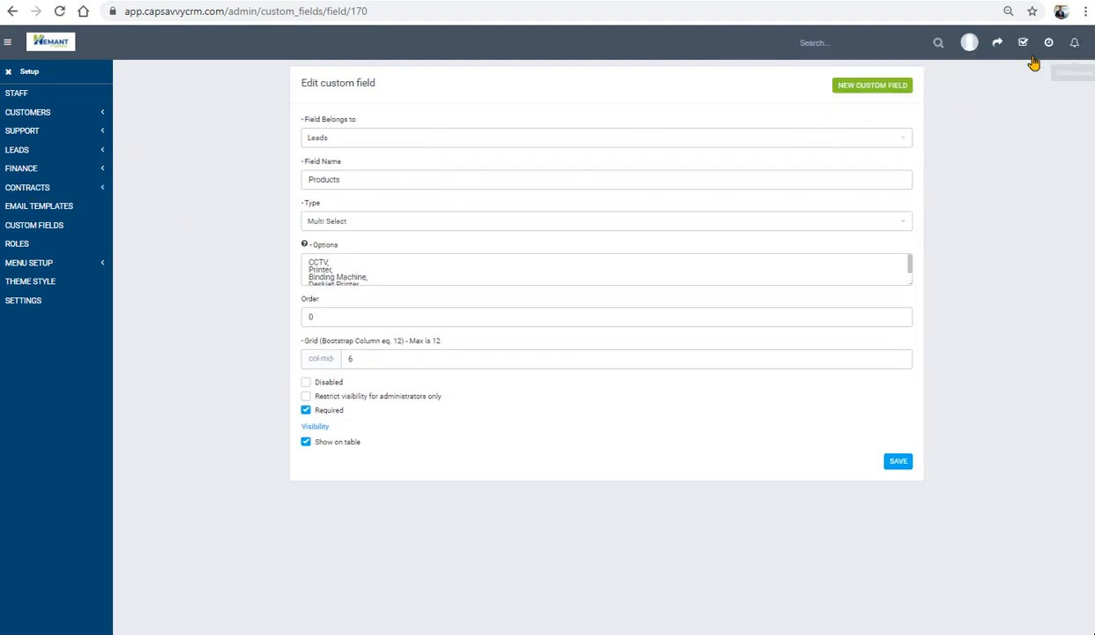
Step: Return to the custom fields list in setup to review the saved Products field
click(8, 72)
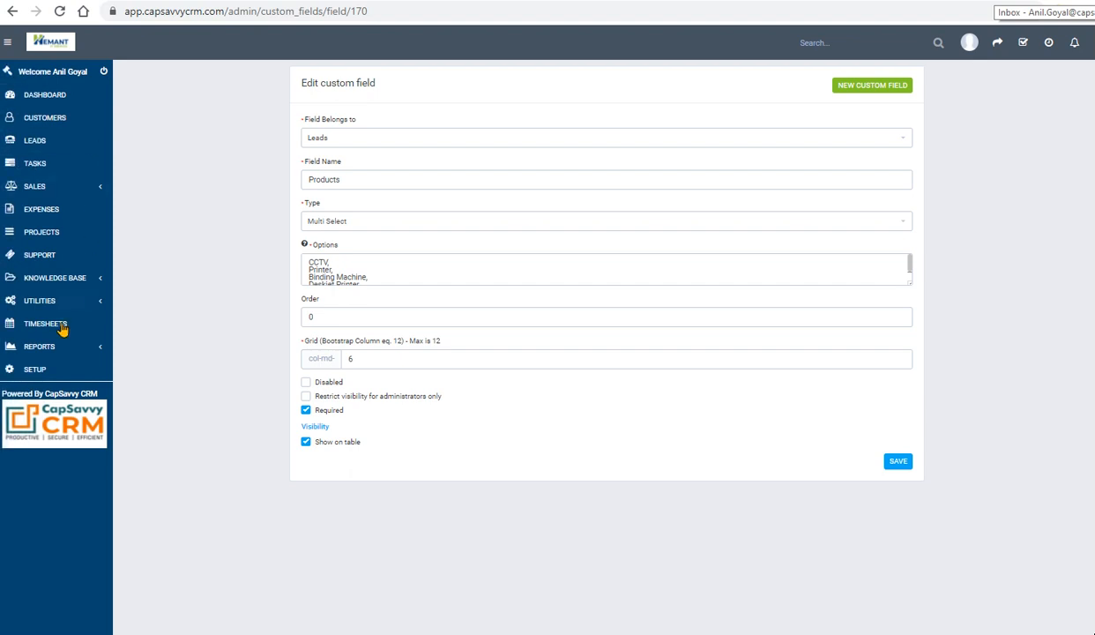
click(36, 368)
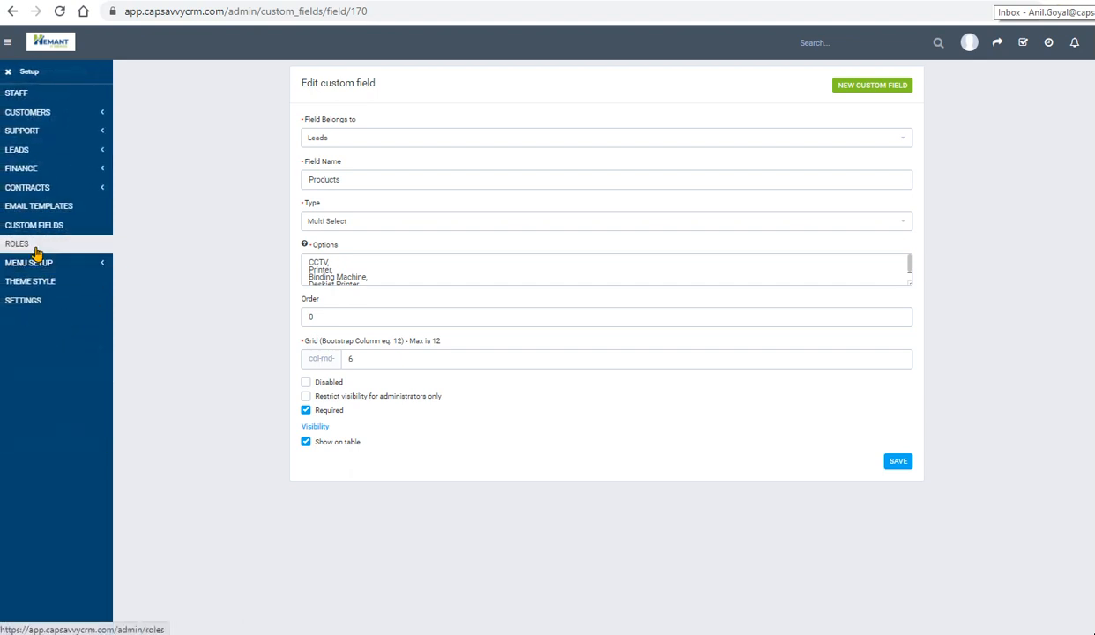
click(39, 231)
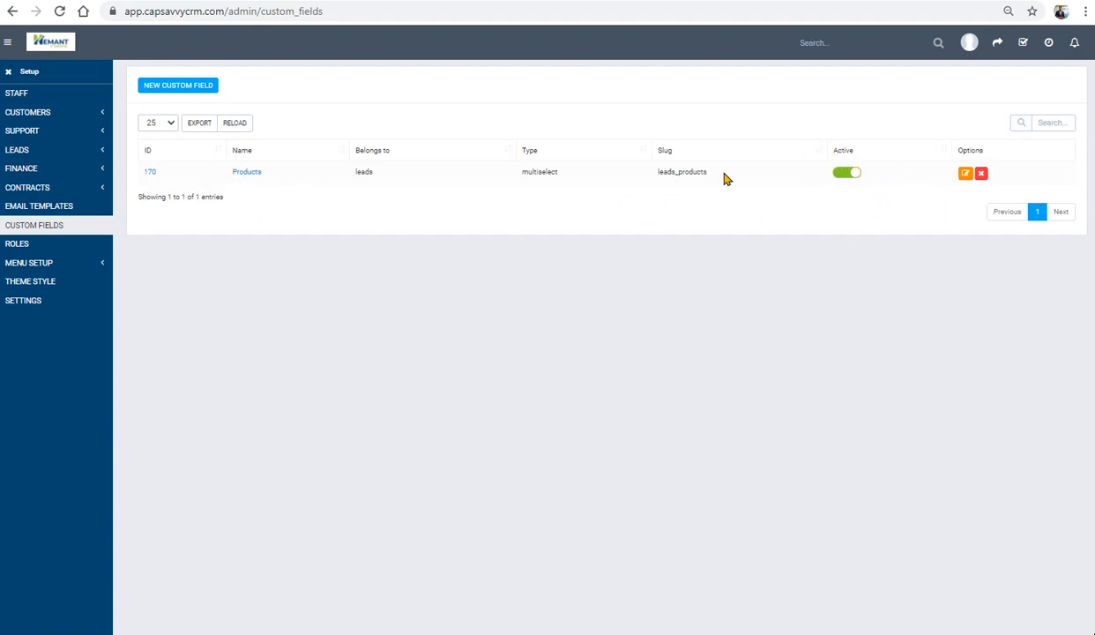
Step: Start a new lead from the leads list and select CCTV and Printer in its Products field
click(40, 70)
click(35, 141)
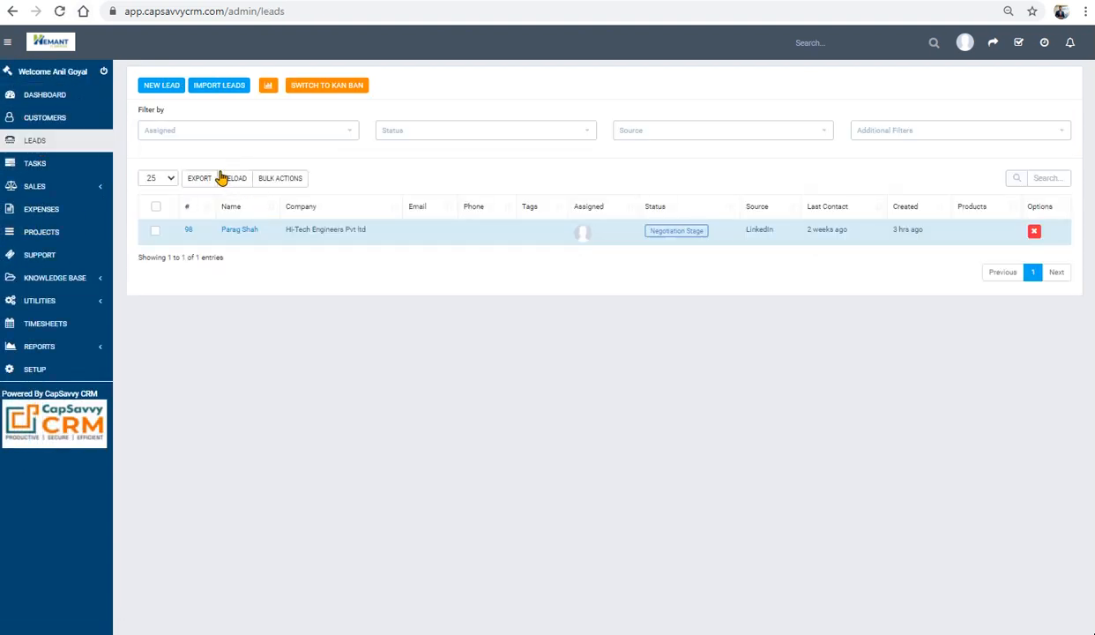
click(161, 86)
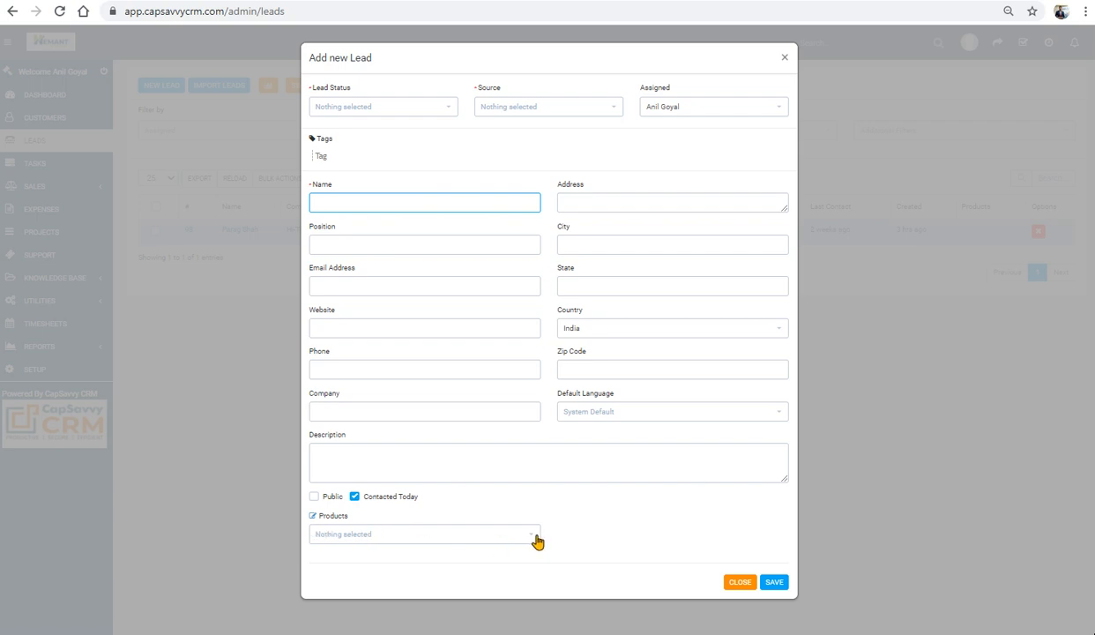
click(467, 534)
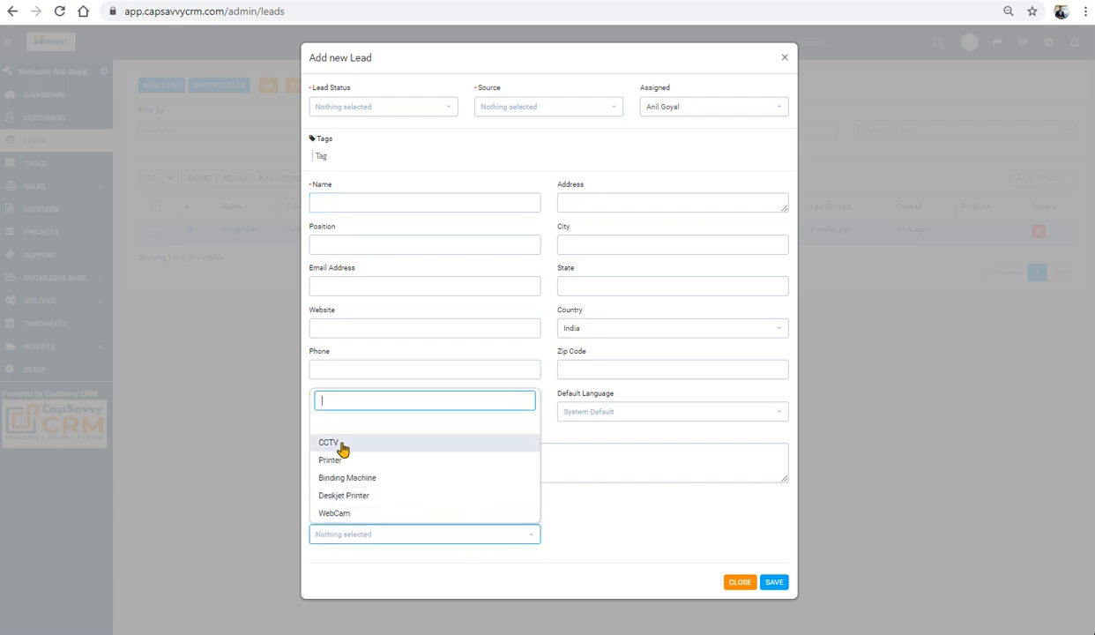
click(456, 442)
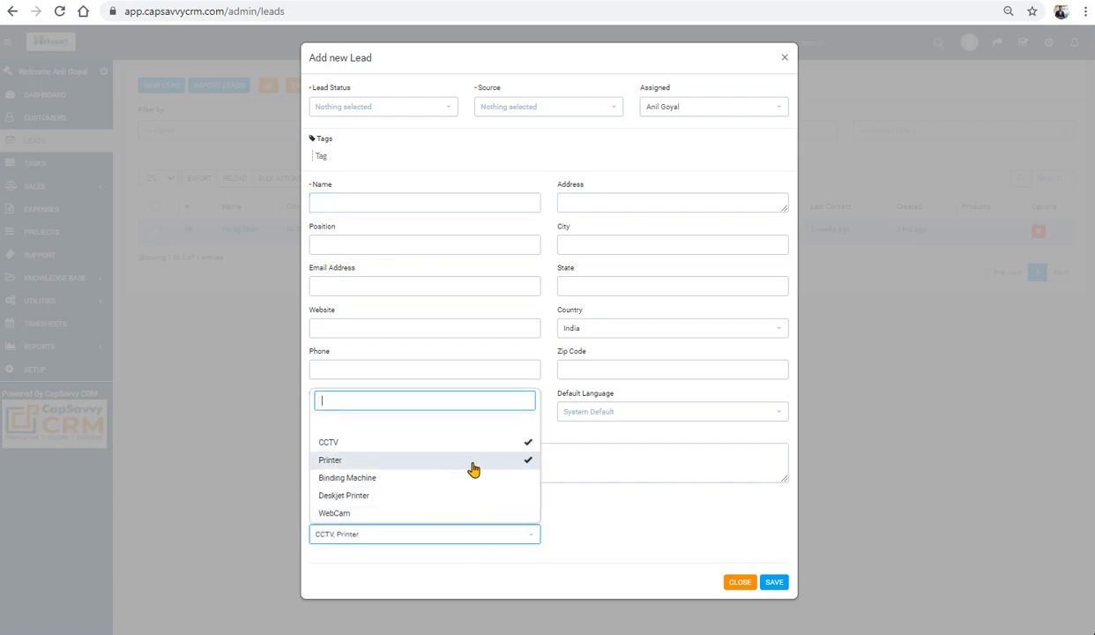
click(641, 522)
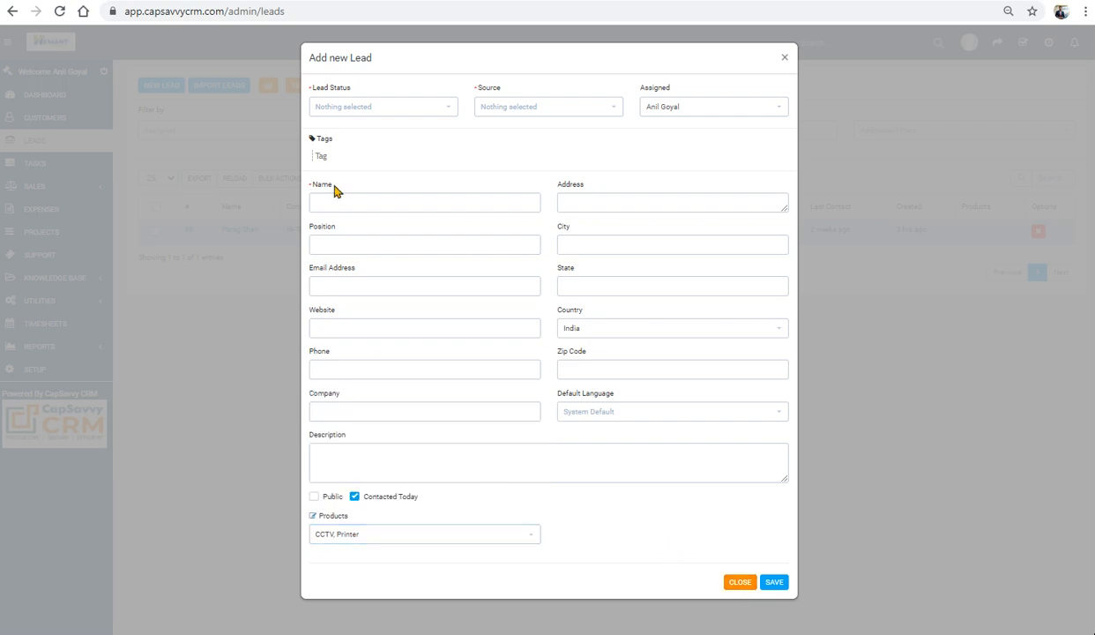
Step: Set the lead's status to Enquiry Stage and source to Facebook, enter the lead's full name, and save and close it
click(343, 110)
click(347, 175)
click(528, 109)
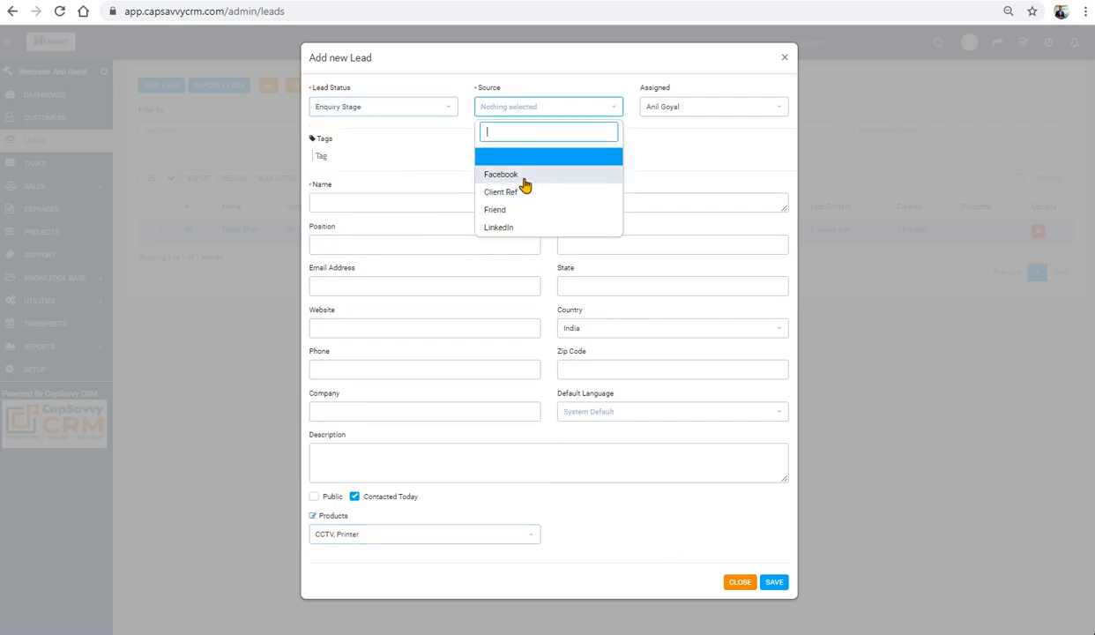
click(524, 178)
click(331, 203)
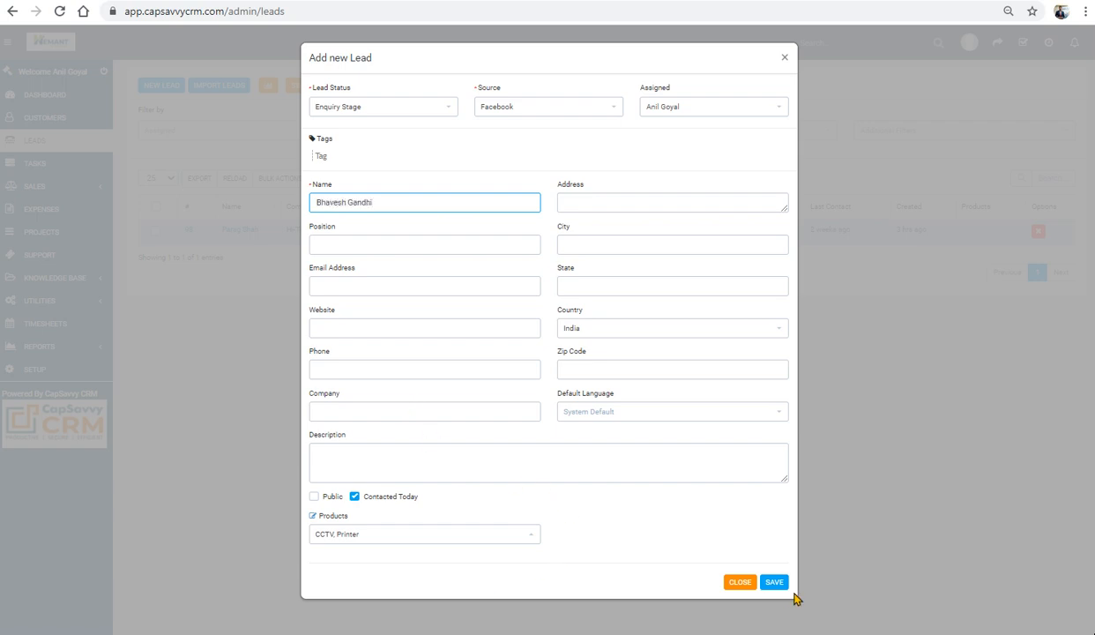
click(774, 582)
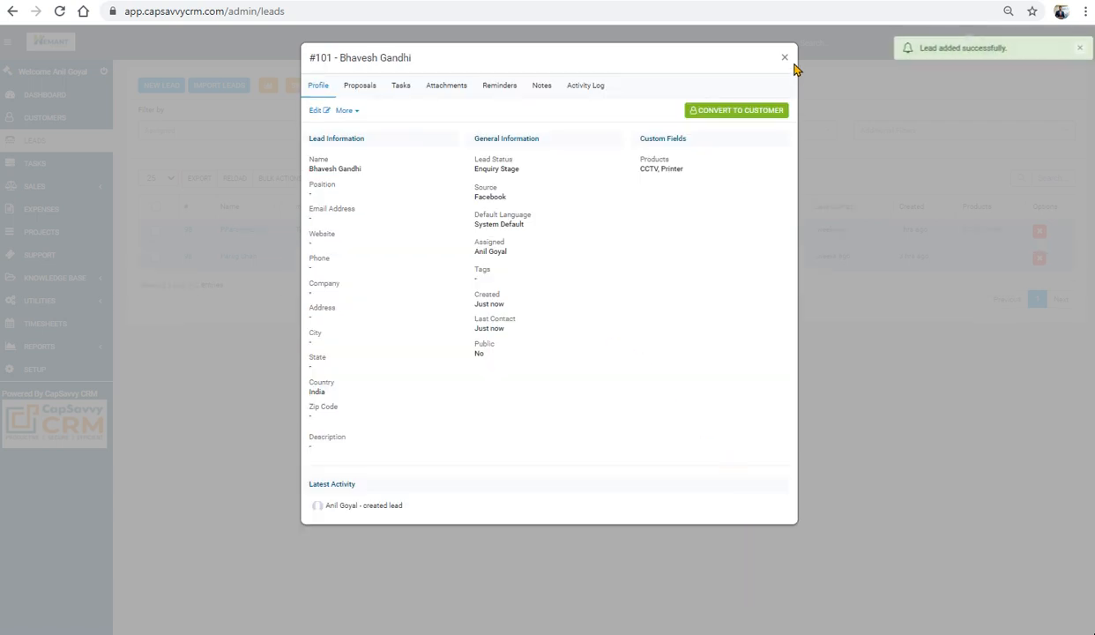
click(784, 58)
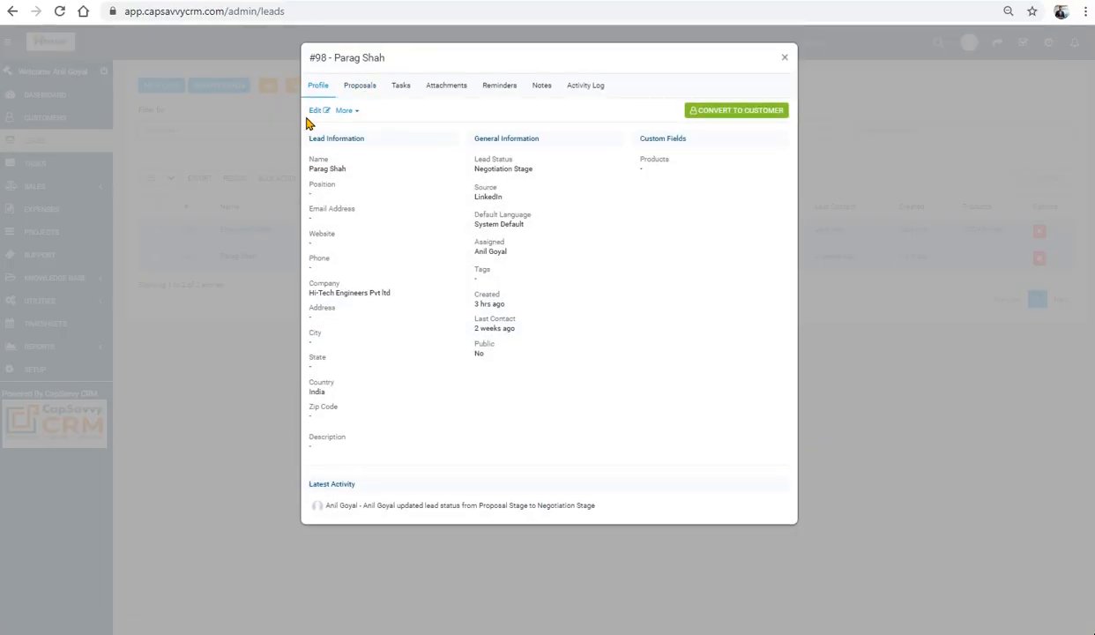
Step: Edit the existing Hi-Tech Engineers Pvt ltd lead to set its Products field to Printer, and save and close it
click(313, 111)
scroll(414, 582, down, 2)
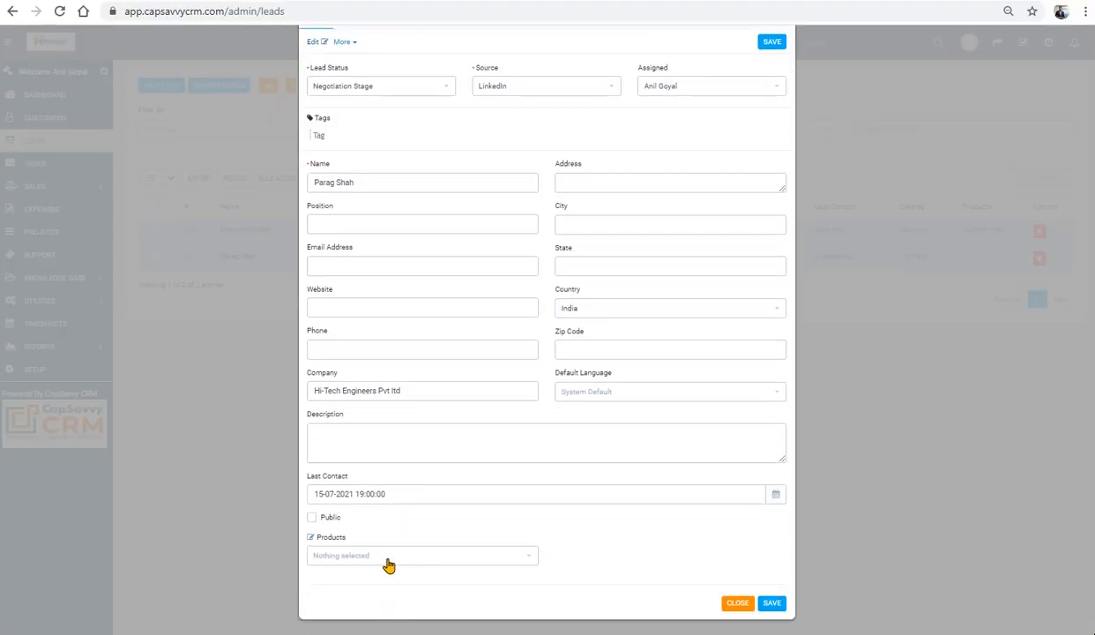
click(388, 556)
click(355, 483)
click(771, 605)
click(784, 55)
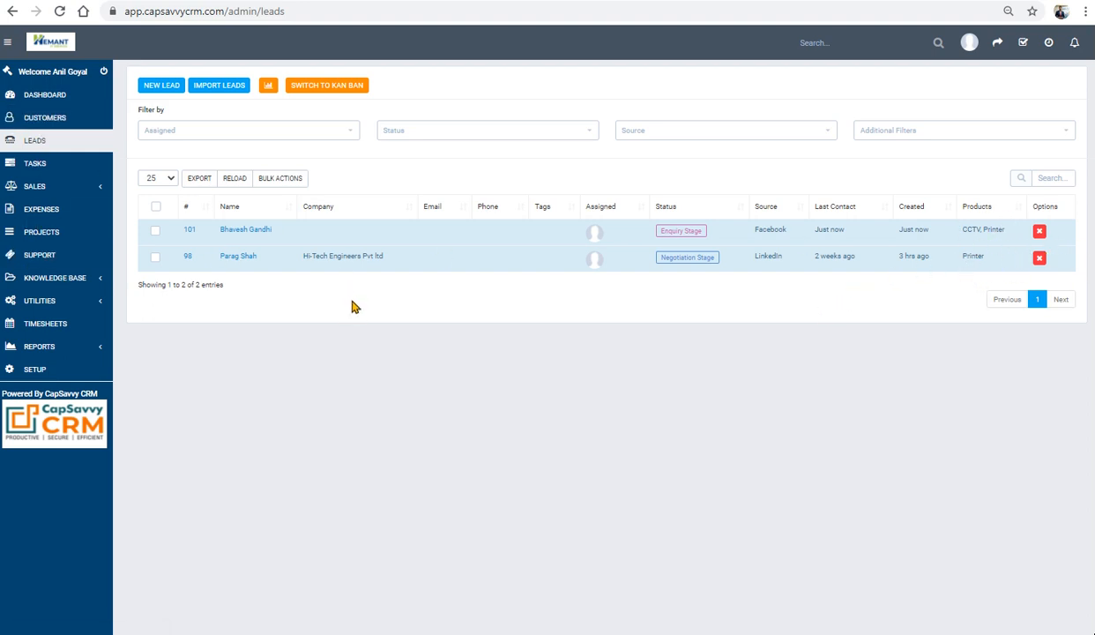
Step: View the High Tech Solution customer's profile and return to the customers list
click(42, 117)
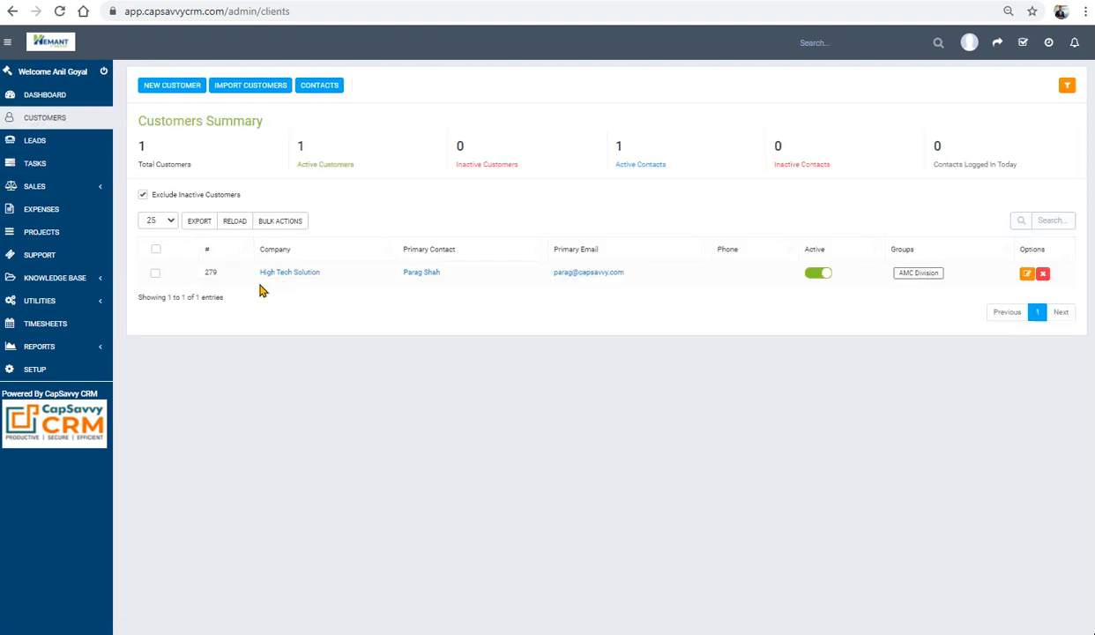
click(310, 275)
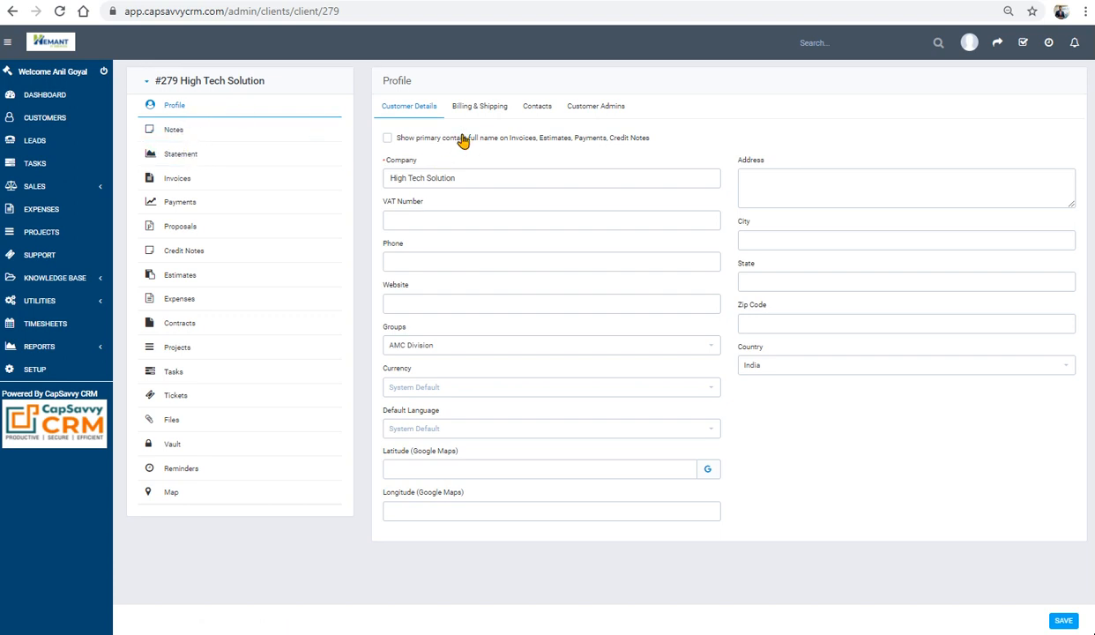
click(35, 119)
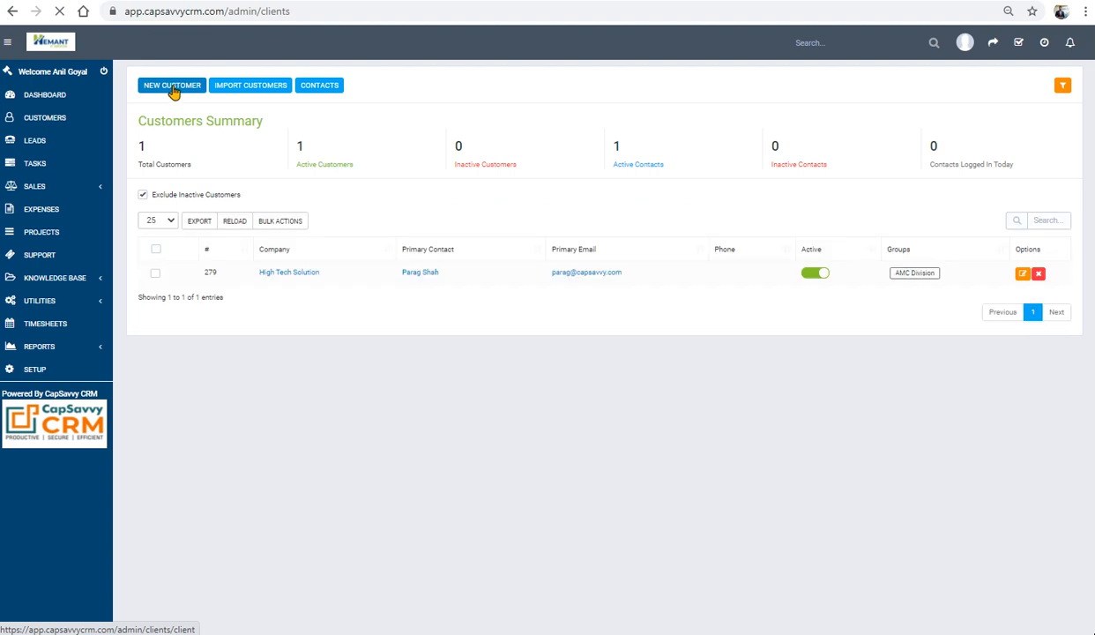
Step: Try to save a new customer with only the group set to Printers, and return to the customers list
click(170, 90)
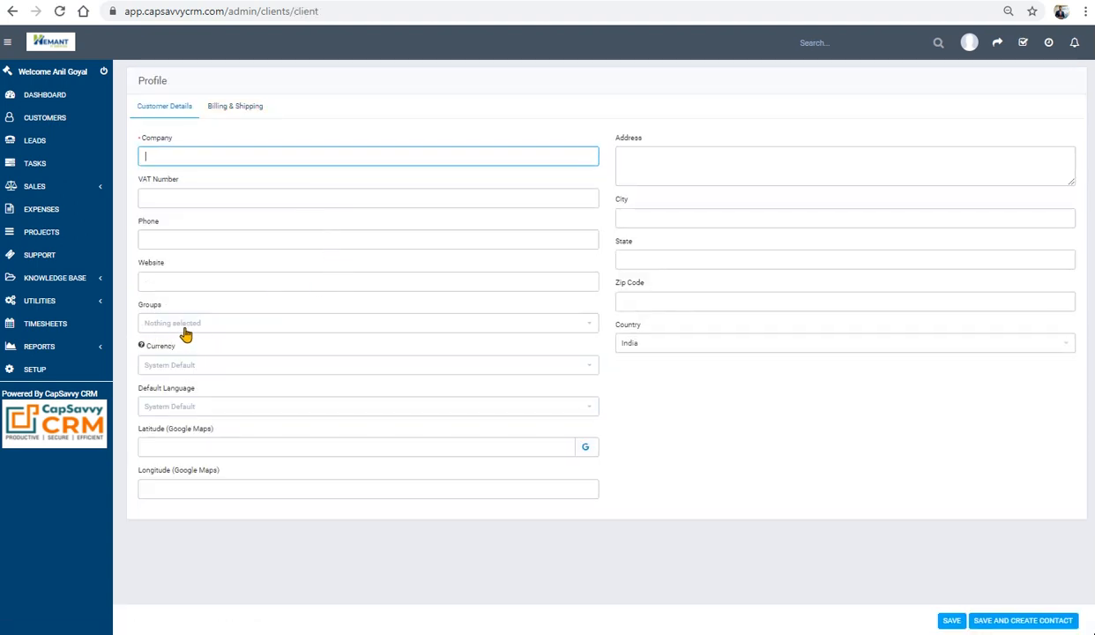
click(185, 328)
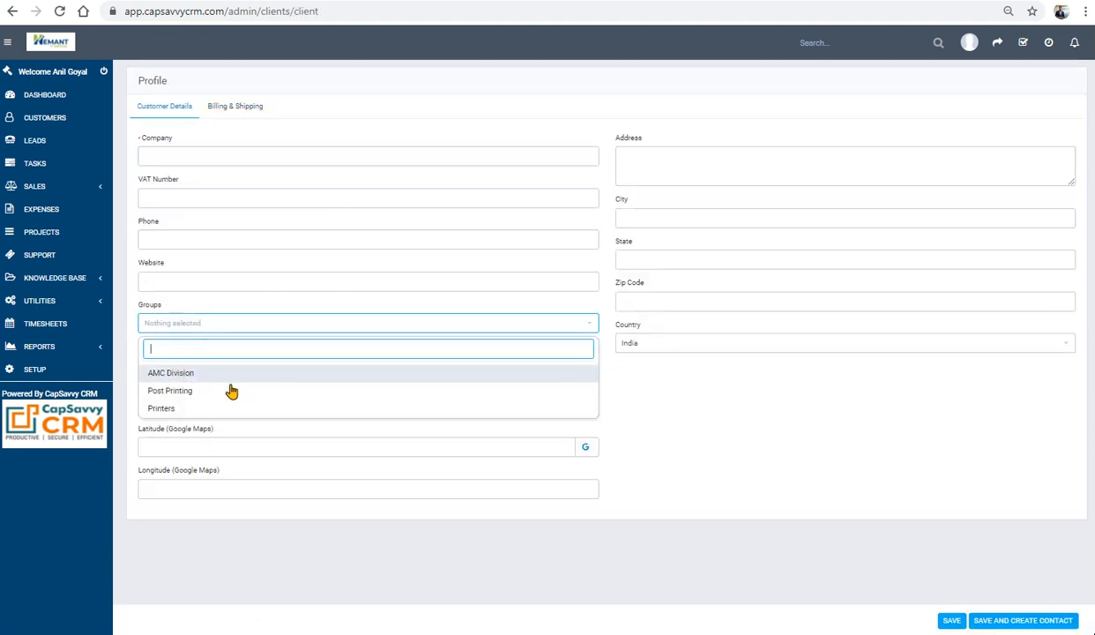
click(164, 410)
click(690, 479)
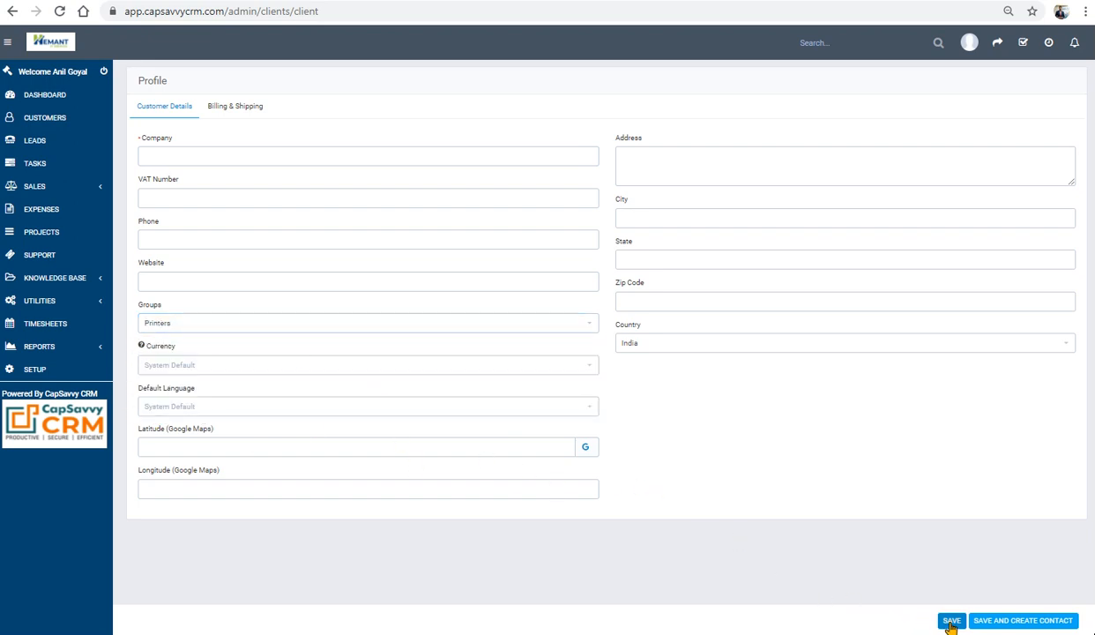
click(951, 621)
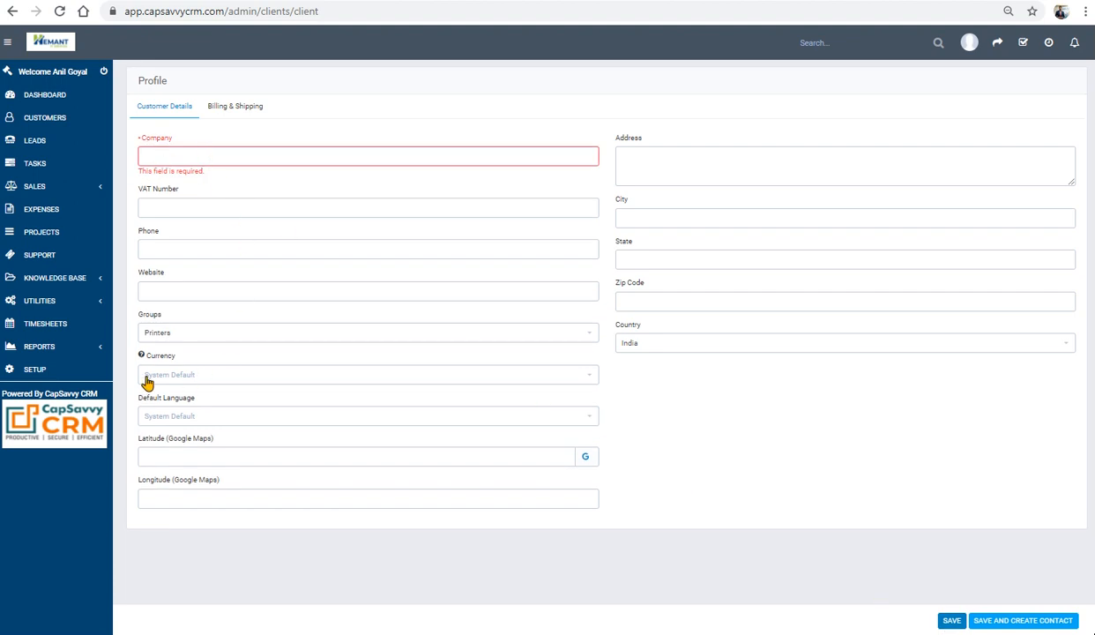
click(44, 125)
click(619, 95)
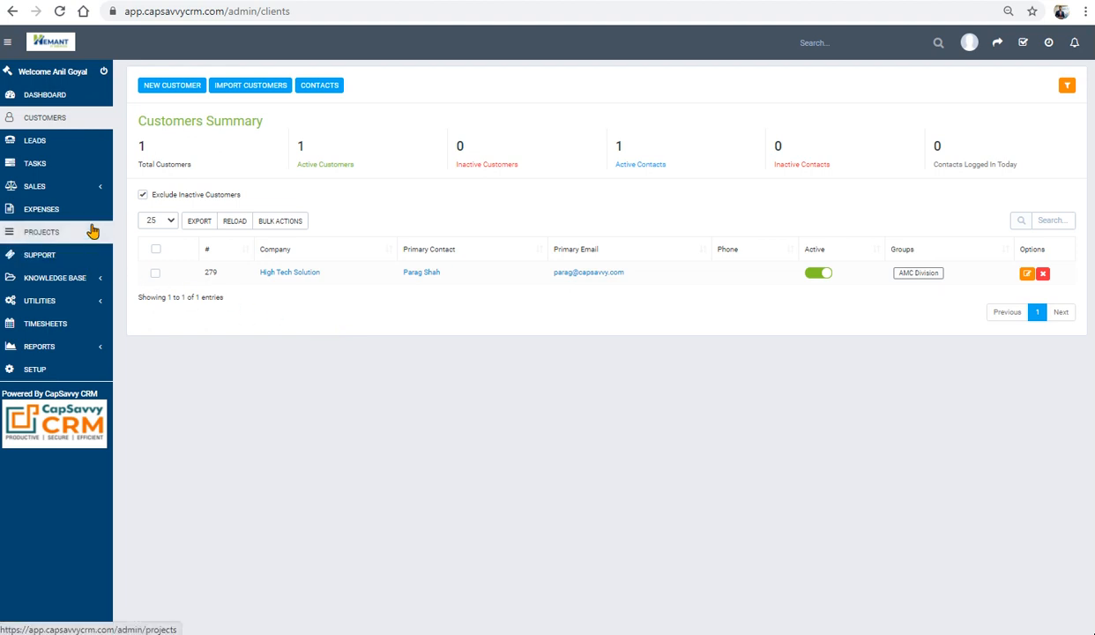
Step: Start a new sales invoice, pick Binding Machine as its item and review the invoice form
click(39, 190)
click(37, 246)
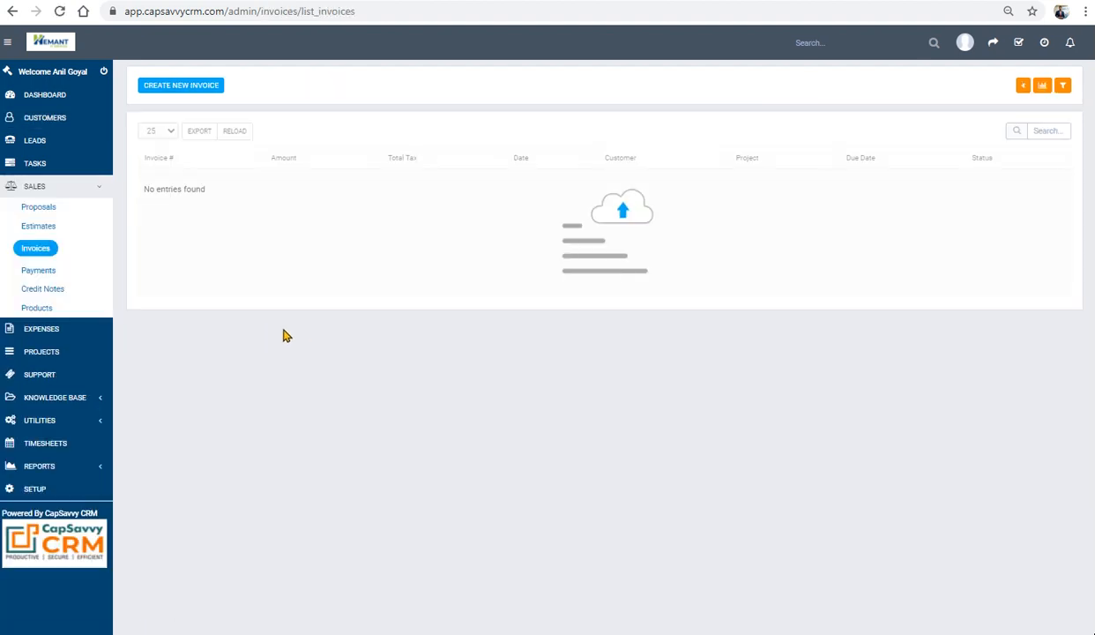
click(173, 88)
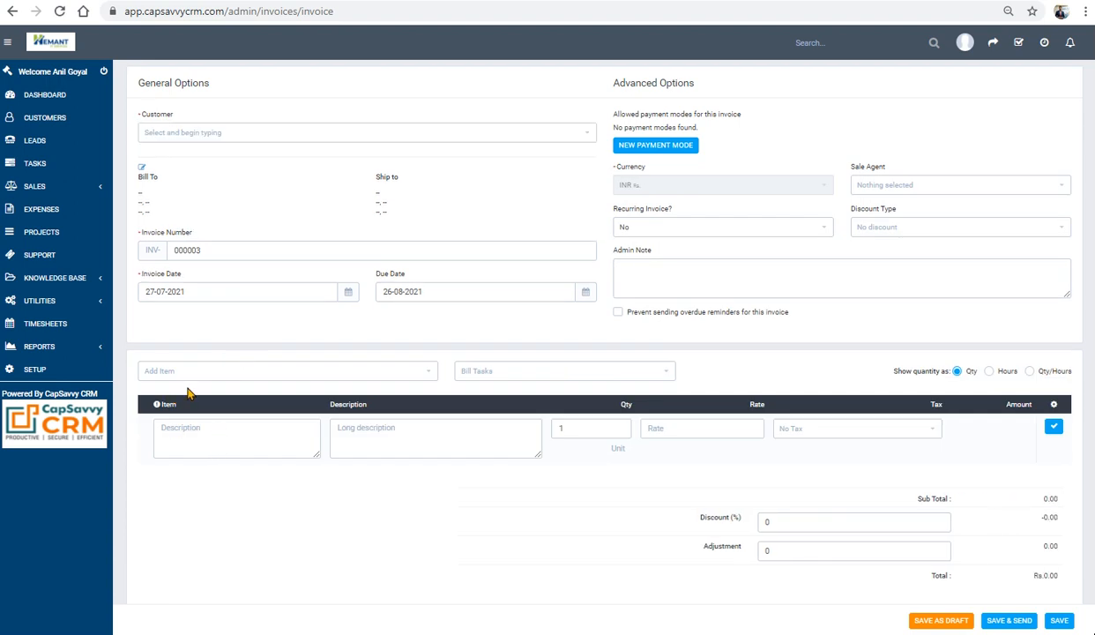
click(196, 372)
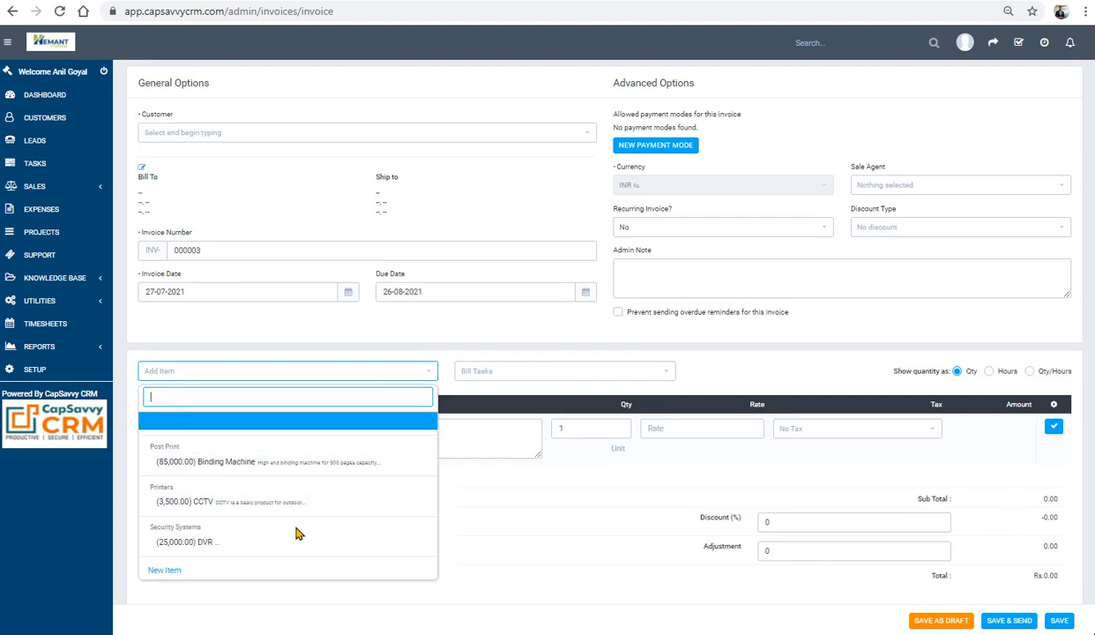
click(304, 468)
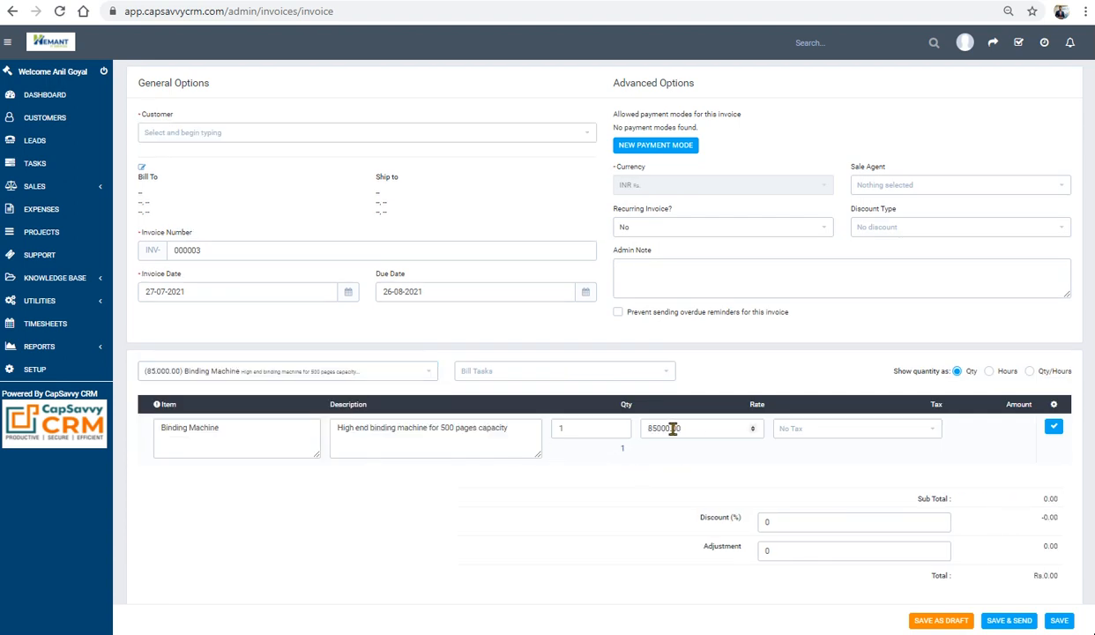
scroll(929, 471, down, 3)
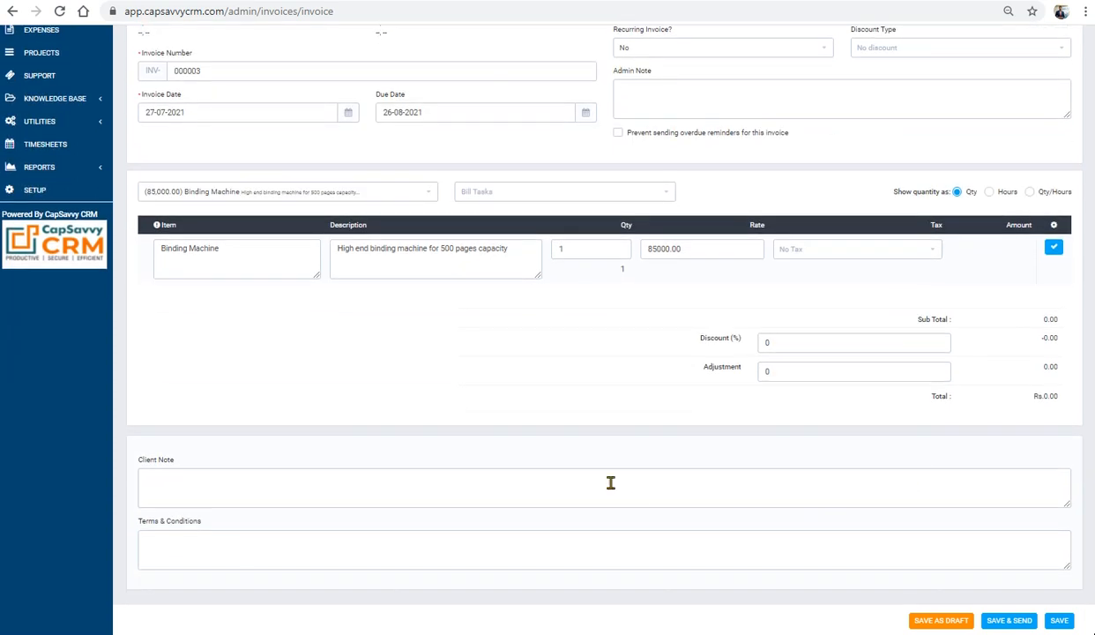
scroll(716, 394, up, 3)
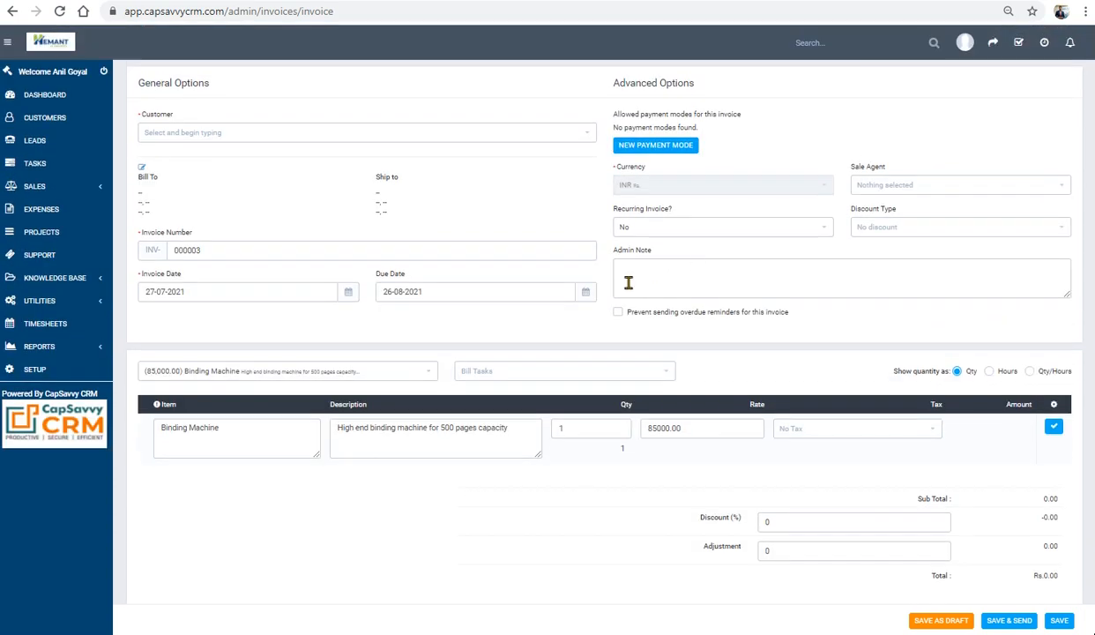